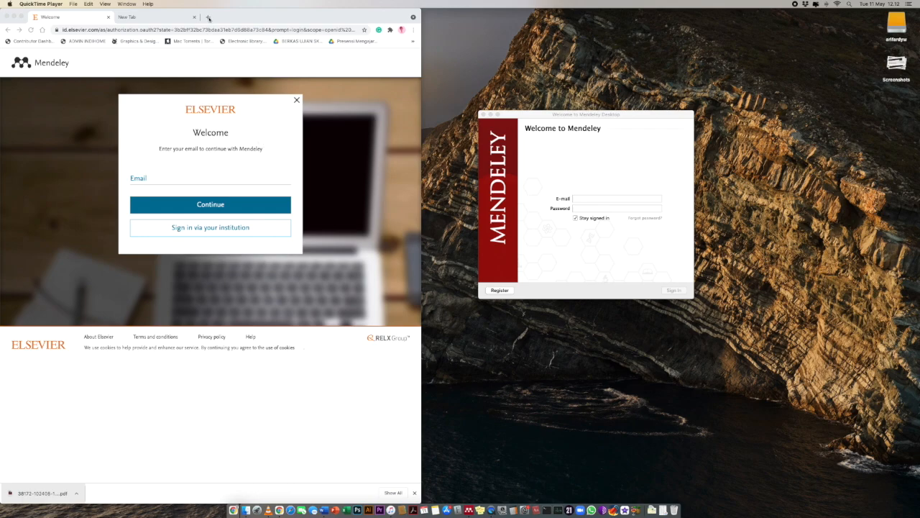
Search Google for "mendeley" in the empty browser tab
click(162, 17)
click(186, 164)
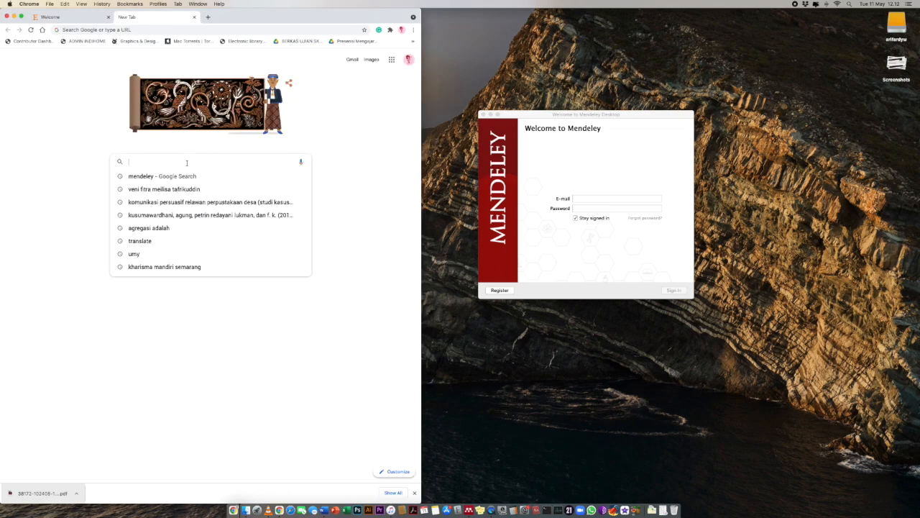
text(mendel)
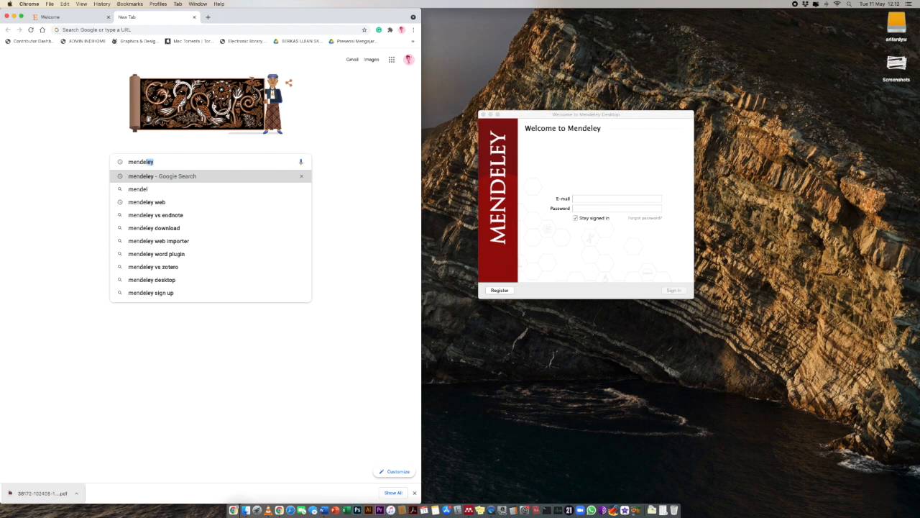
key(Return)
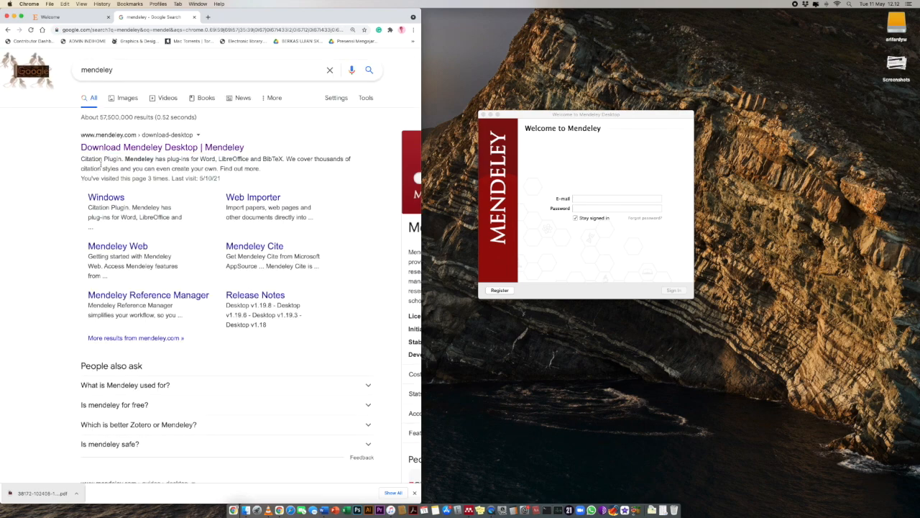
Move the Mendeley Desktop welcome window aside and widen the browser window across most of the screen
drag(422, 175, 794, 181)
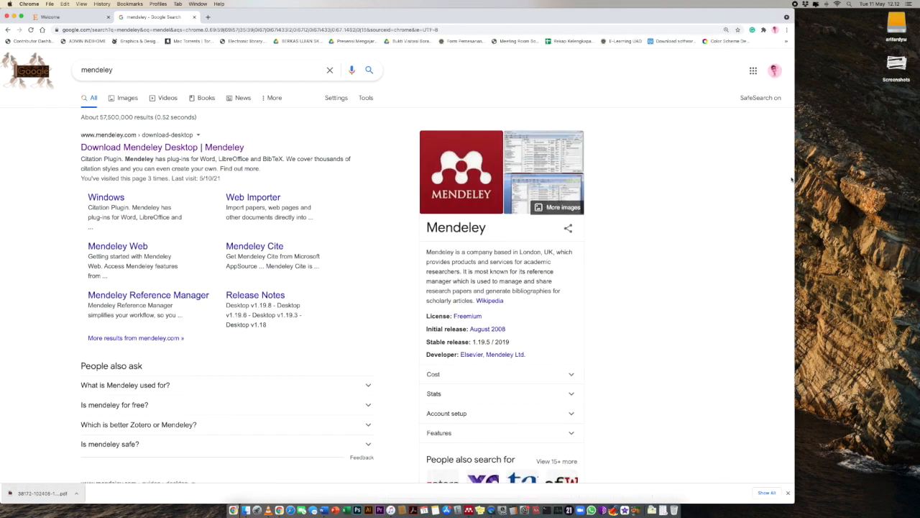
drag(791, 179, 564, 179)
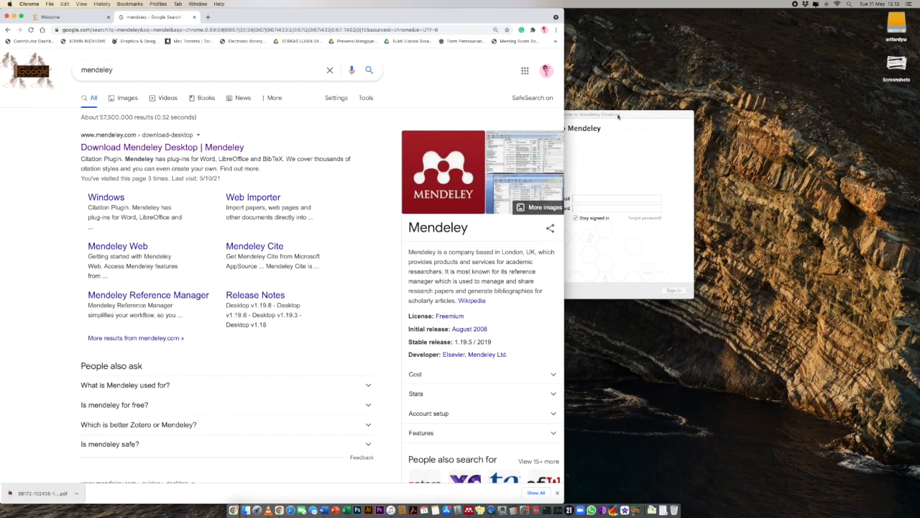
drag(618, 117, 761, 118)
drag(565, 141, 845, 143)
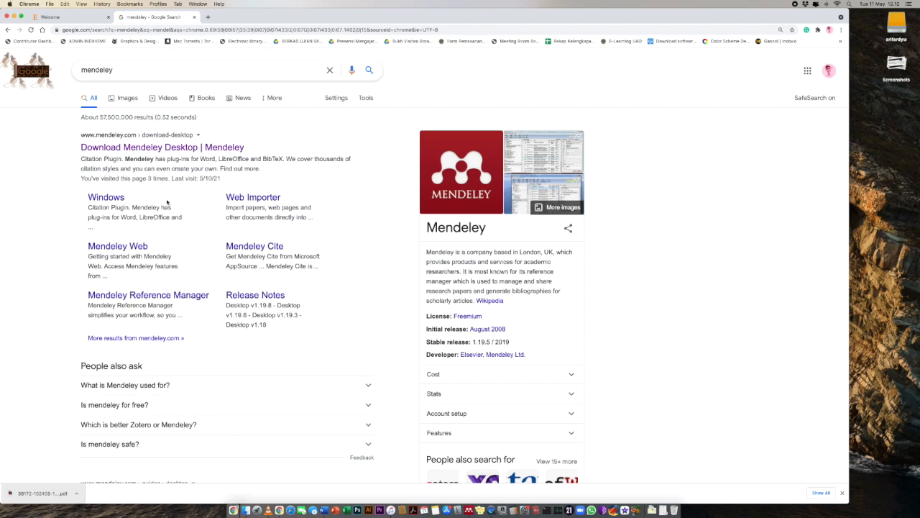
Open the Download Mendeley Desktop page and look at its Windows version before returning to the macOS version
click(115, 148)
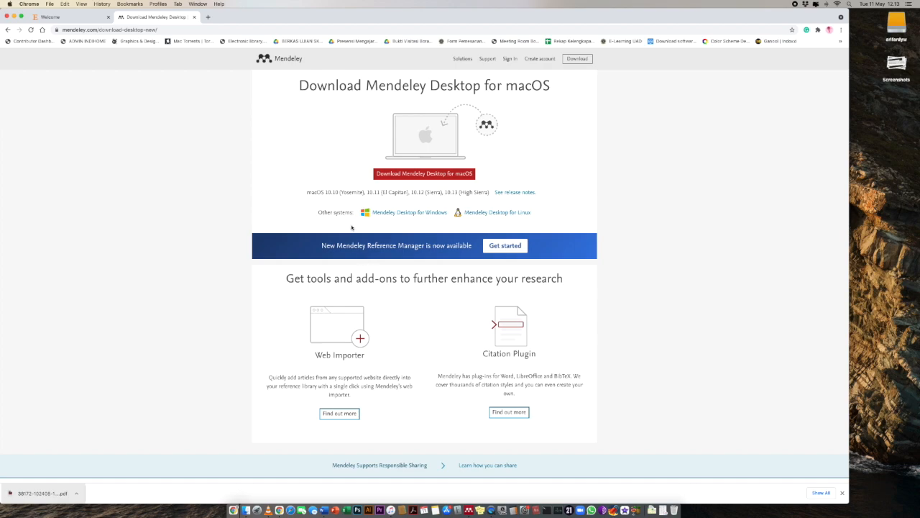
click(433, 217)
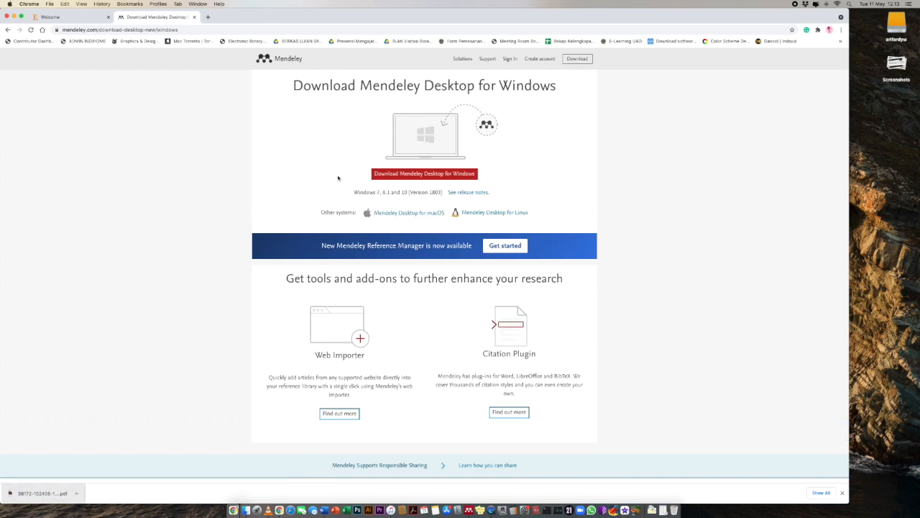
click(414, 213)
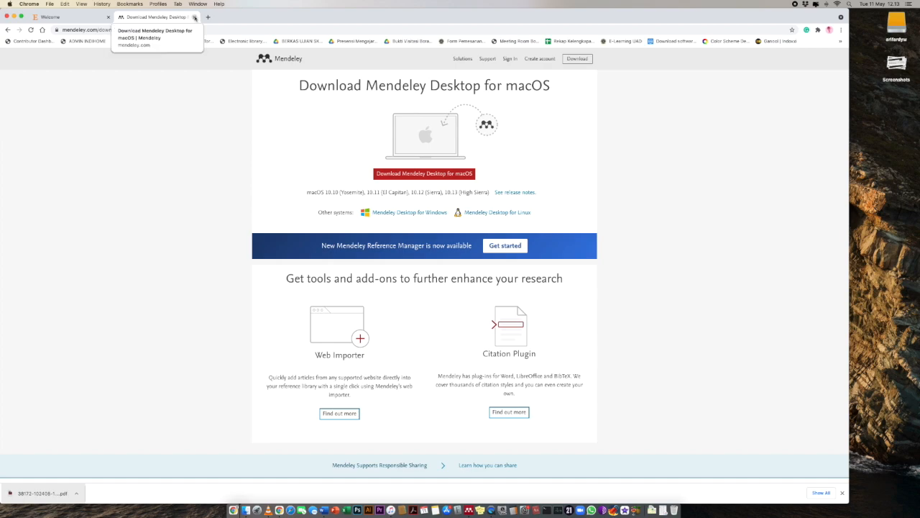
Minimize the browser and reposition the Mendeley Desktop welcome window on the desktop
click(14, 15)
drag(773, 118, 519, 106)
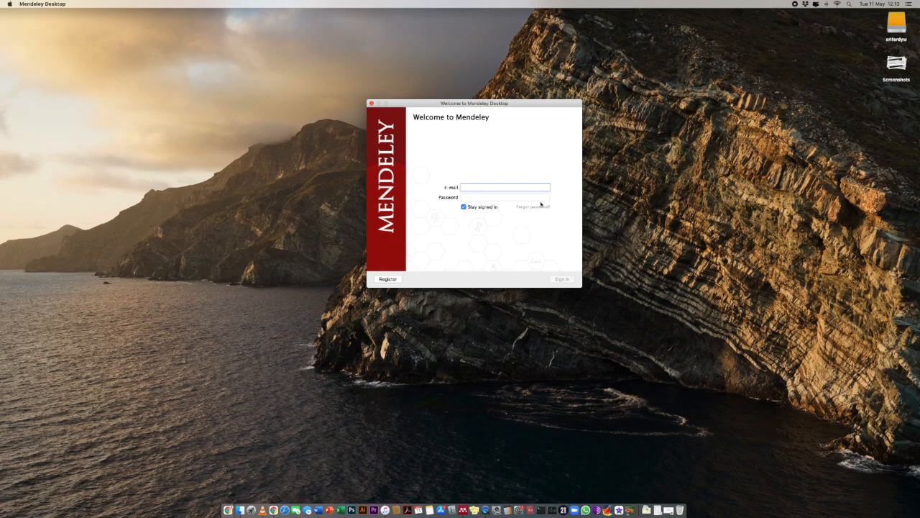
drag(476, 104, 569, 98)
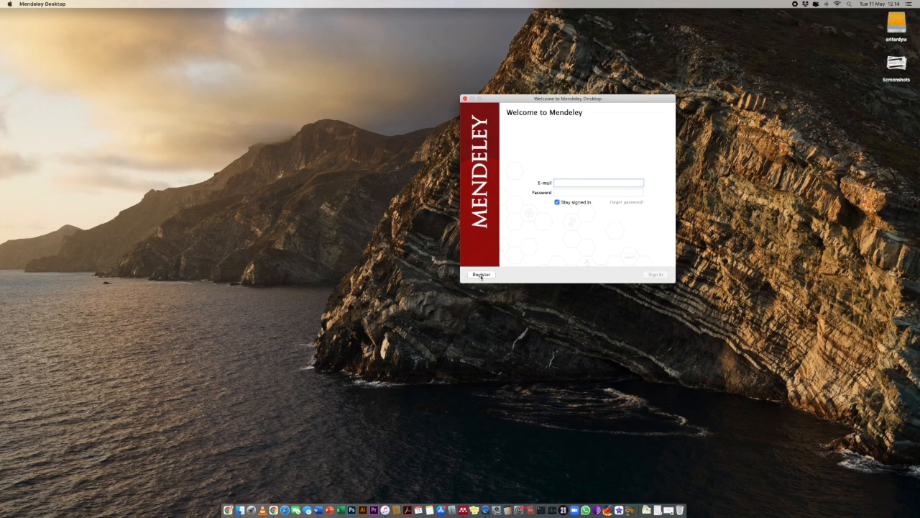
Start registering a new account from the Mendeley Desktop welcome window, and close the two older browser tabs
click(481, 274)
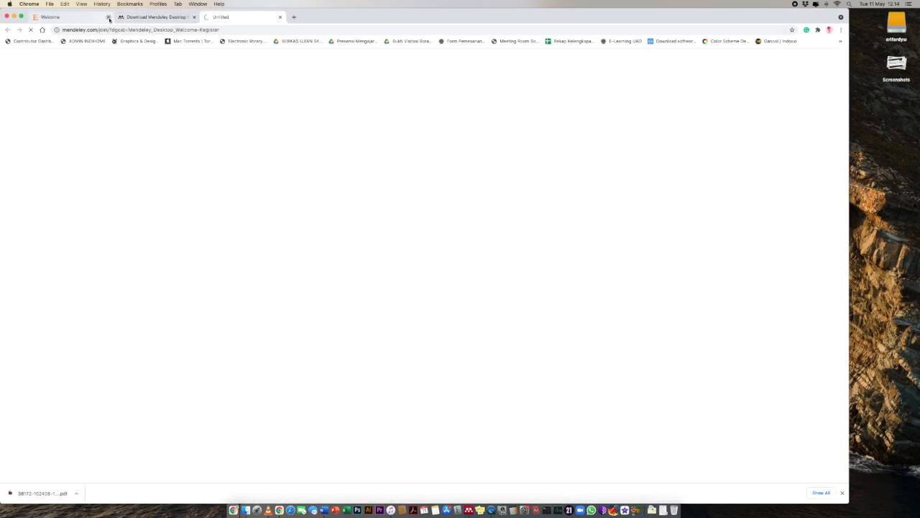
click(108, 17)
click(108, 17)
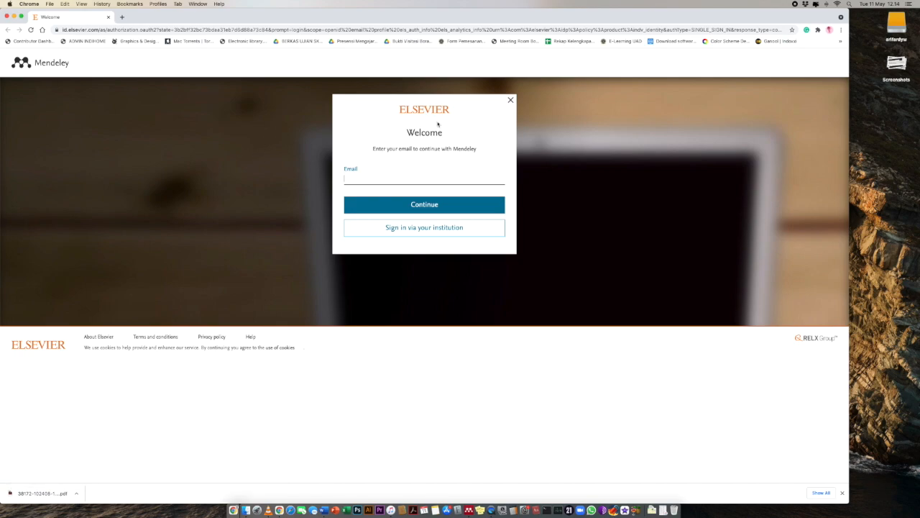
drag(849, 167, 583, 176)
drag(696, 181, 919, 174)
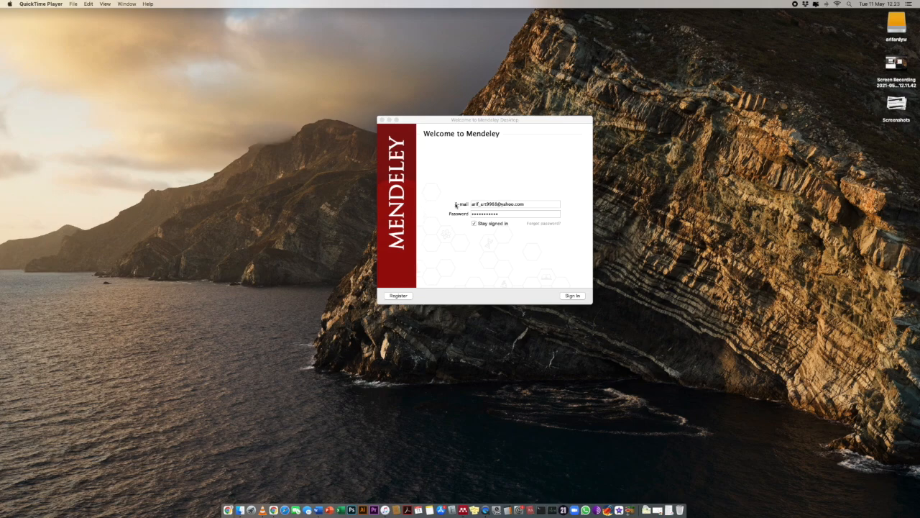
Sign in to Mendeley Desktop with the filled-in credentials, and dismiss the welcome message and the Add and Create tour
drag(431, 121, 472, 124)
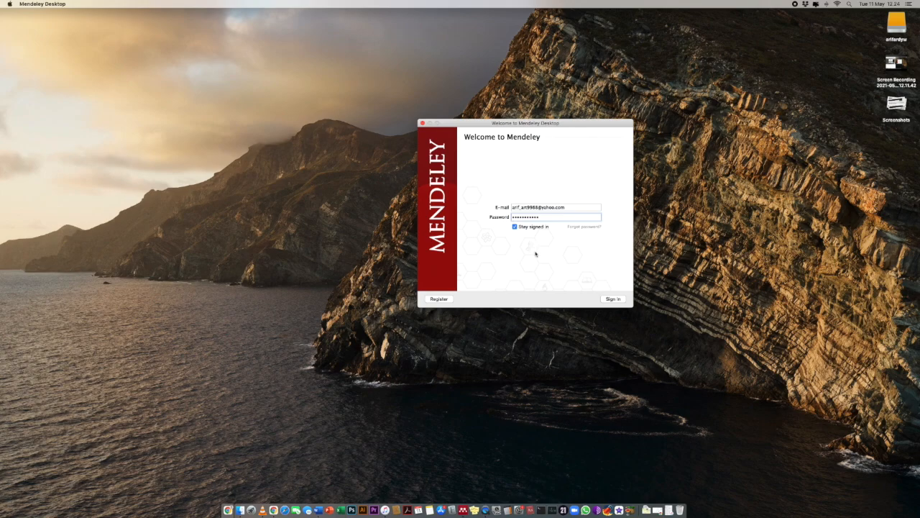
click(621, 299)
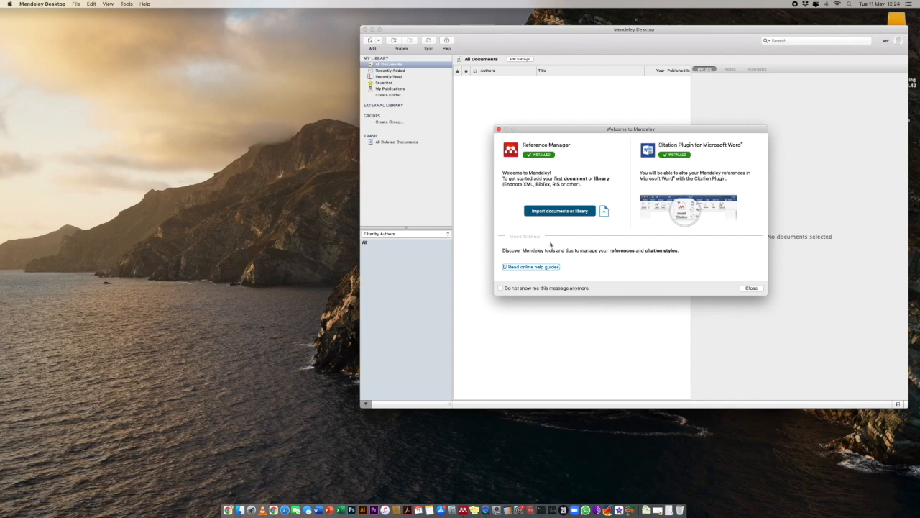
click(752, 288)
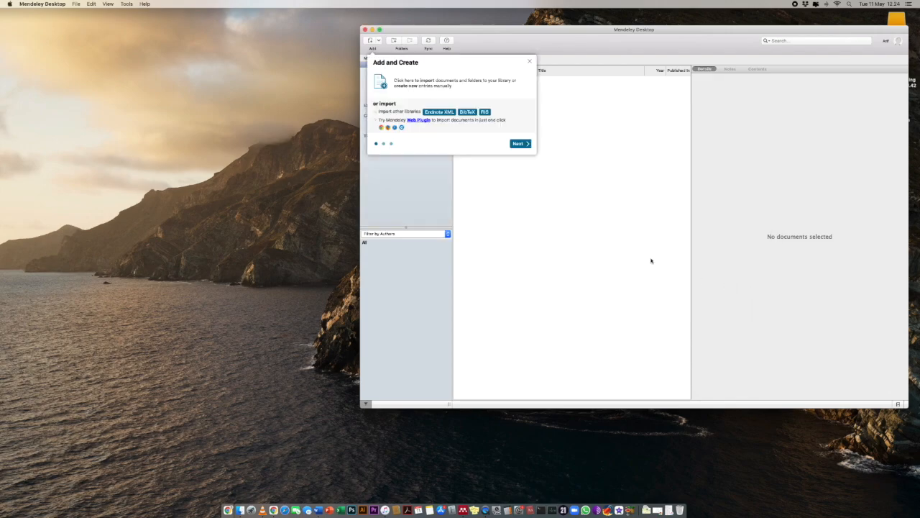
click(530, 63)
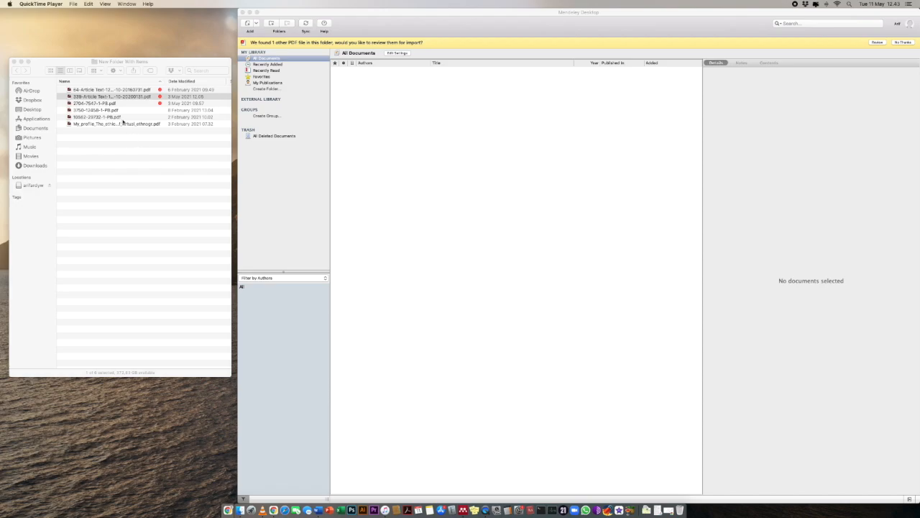
Preview the Finder file 64-Article Text-129-2-10-20160731.pdf and add it to the Mendeley library
click(98, 89)
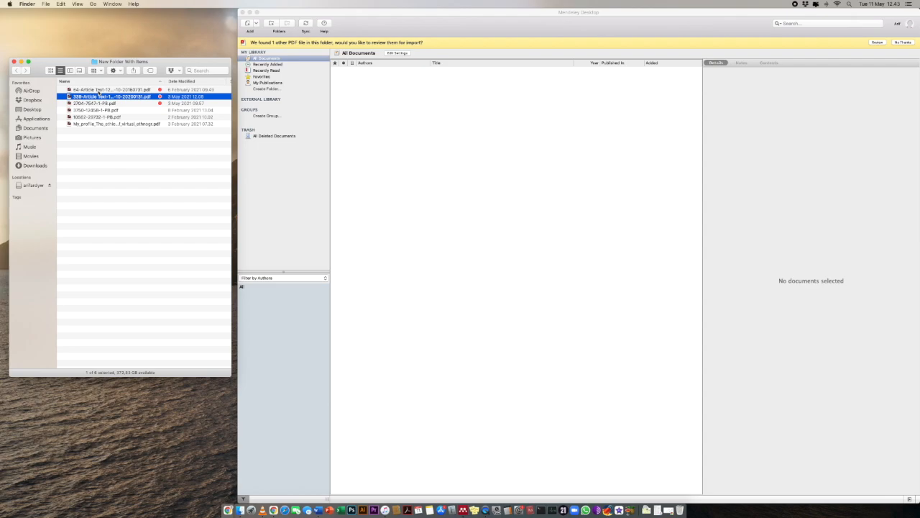
click(99, 90)
key(space)
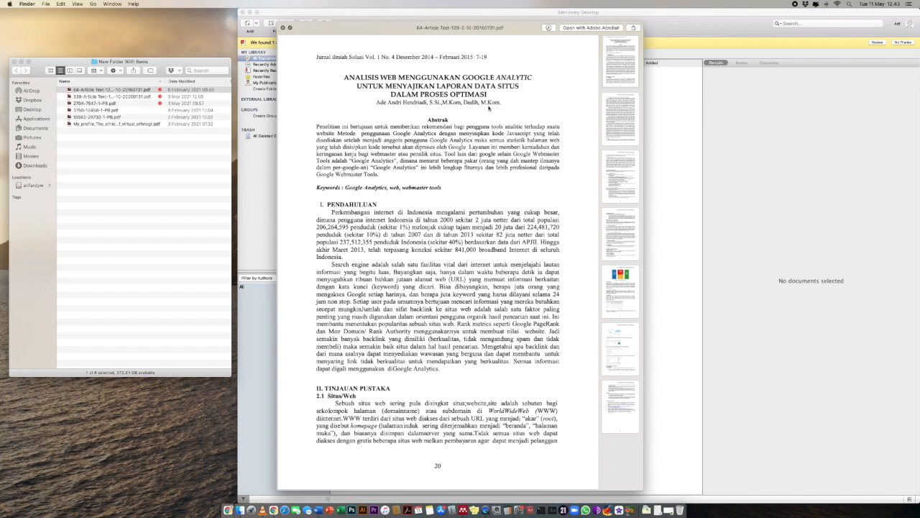
key(space)
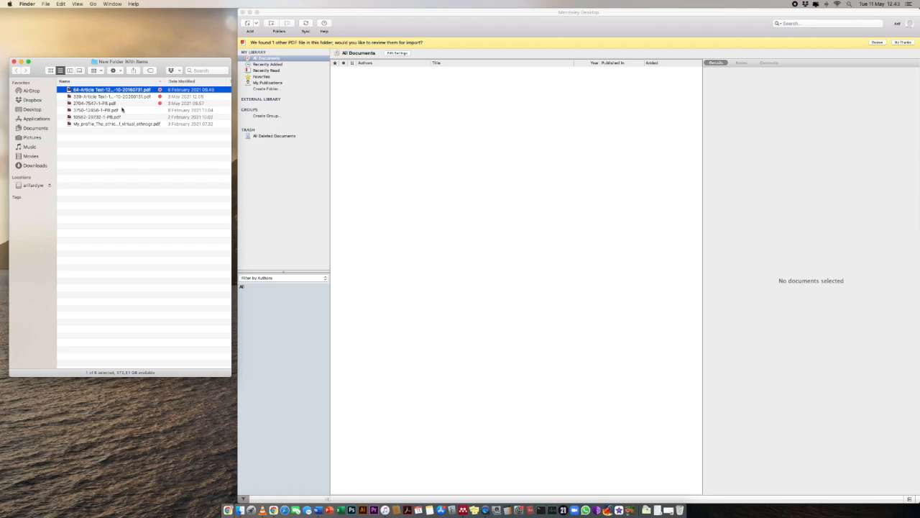
drag(88, 92, 409, 141)
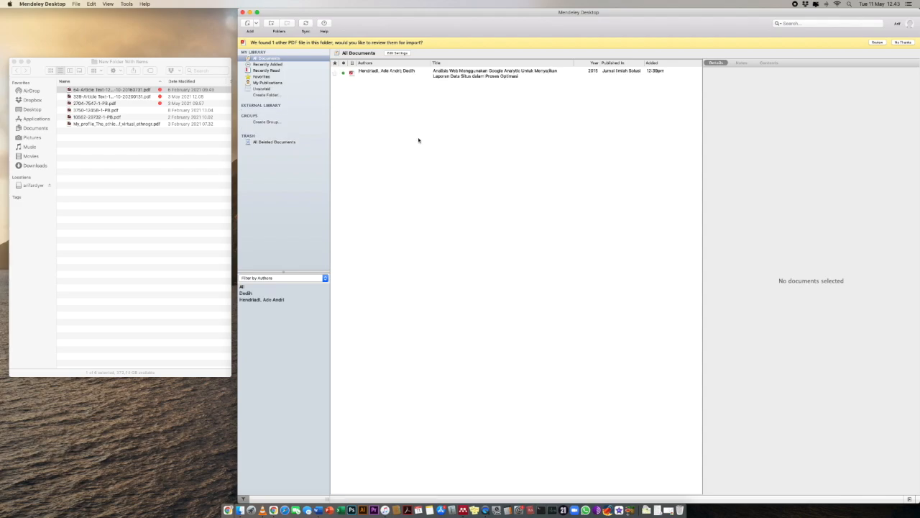
Show the imported article's details and look through the available document types, keeping Journal Article
click(456, 74)
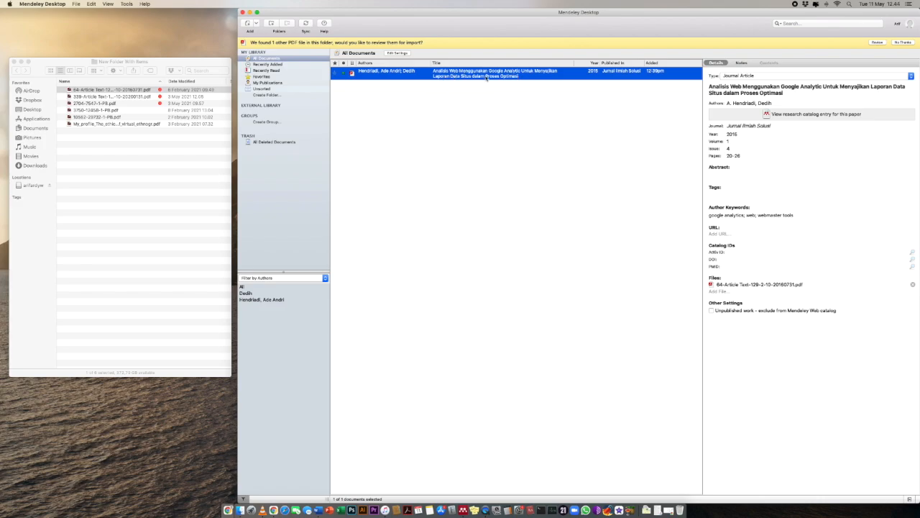
click(747, 78)
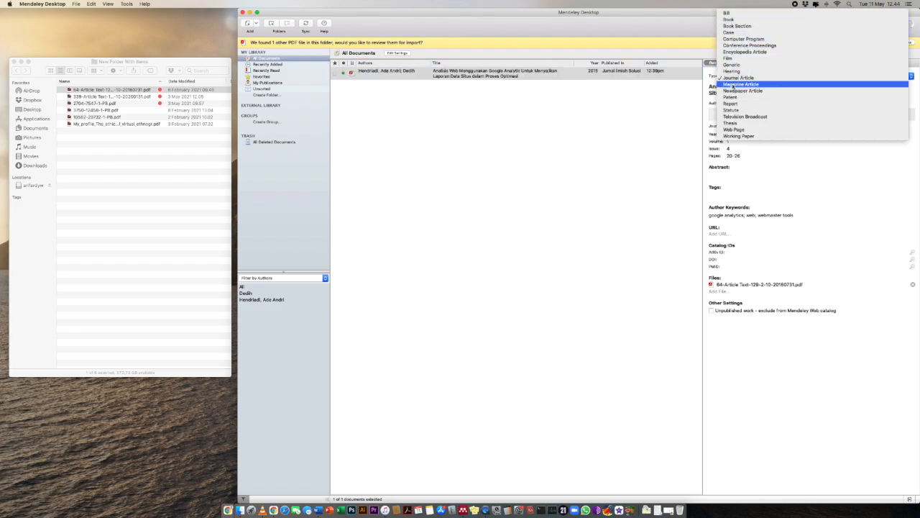
click(654, 117)
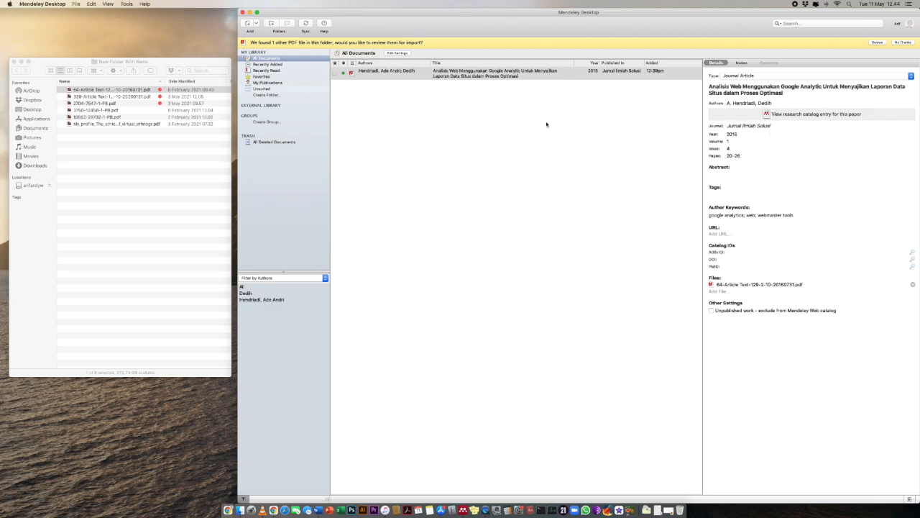
Open the imported article's PDF in Mendeley and view the full author entries in its details
click(454, 76)
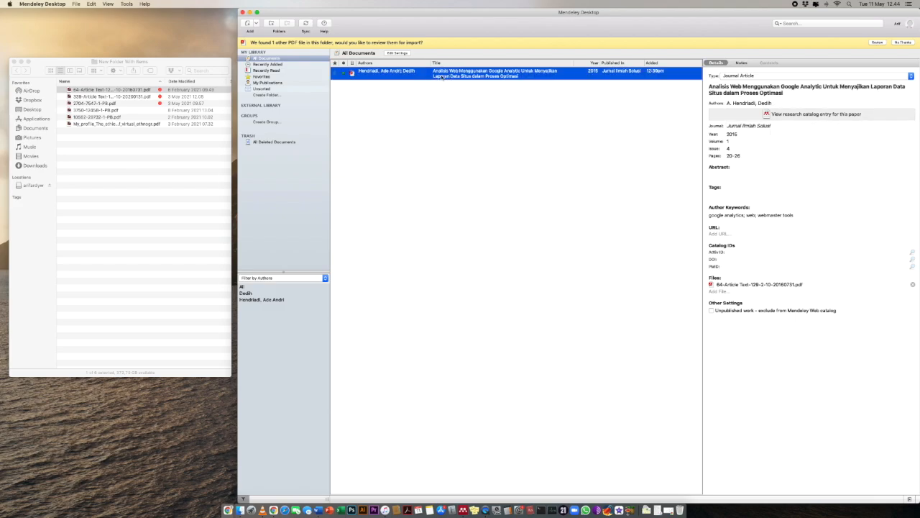
double_click(440, 77)
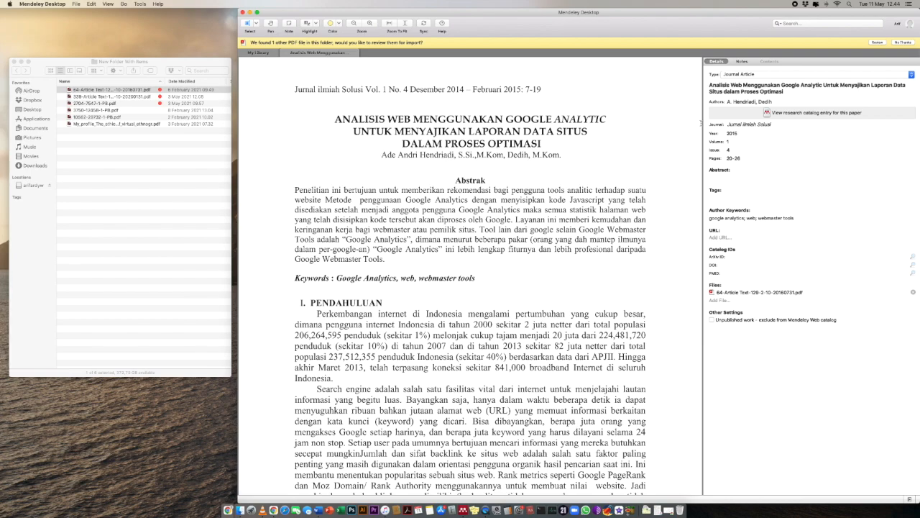
click(771, 102)
click(786, 103)
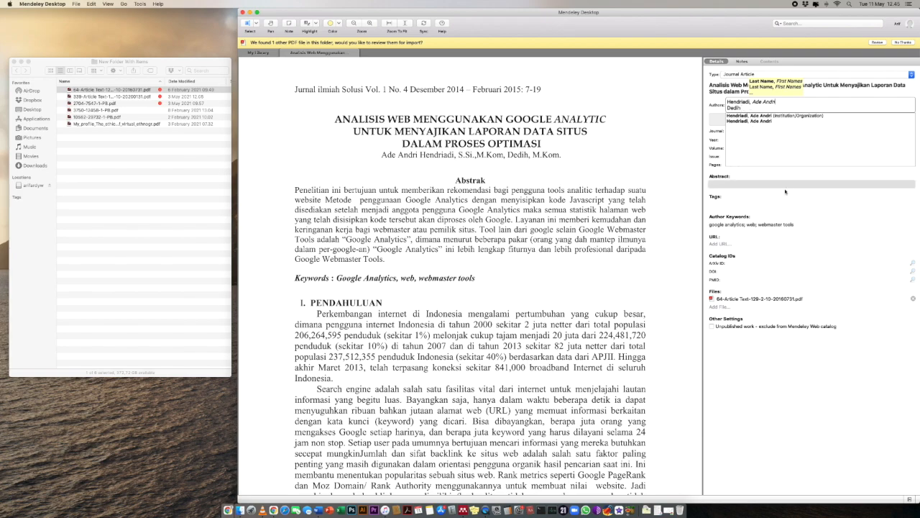
click(610, 176)
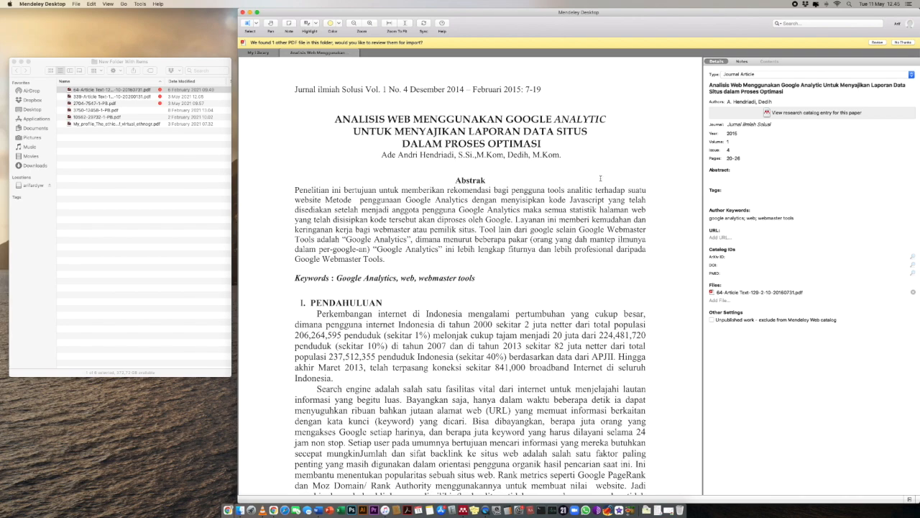
Look through the first pages of the article's PDF and close it
scroll(576, 191, down, 3)
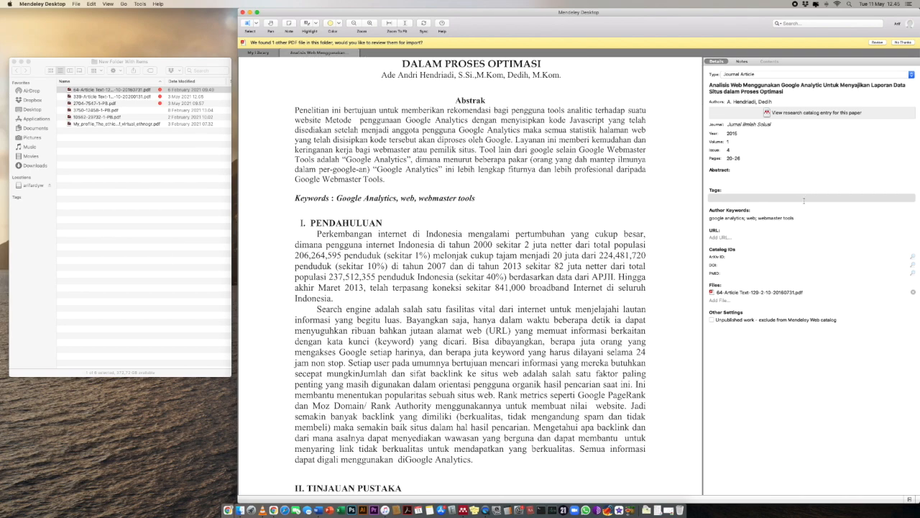
scroll(546, 265, down, 10)
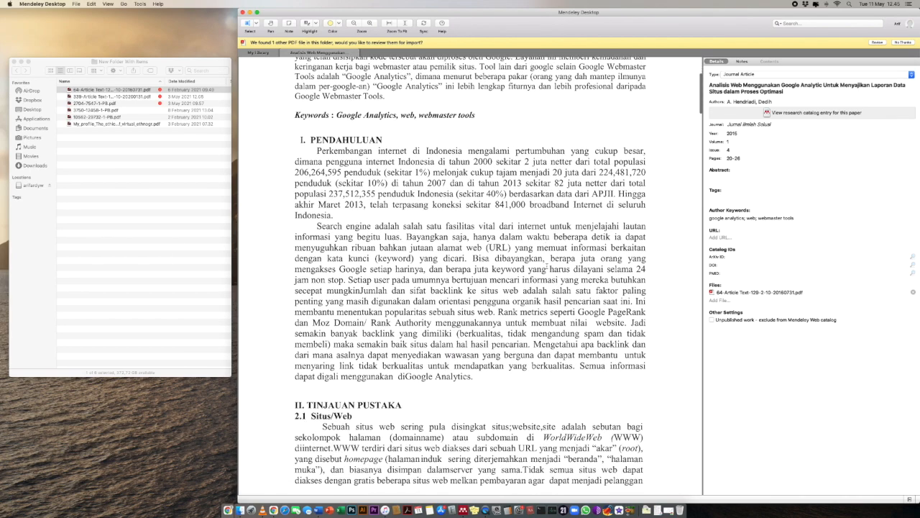
scroll(547, 265, down, 15)
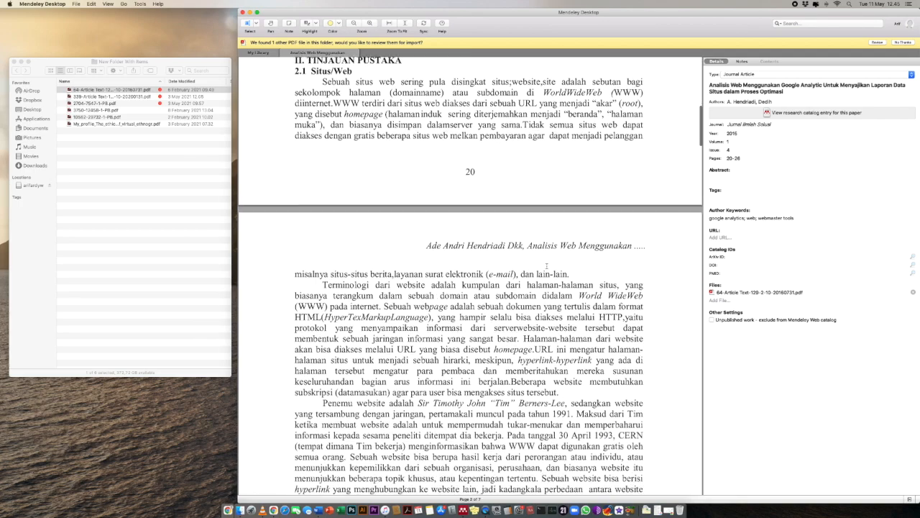
scroll(546, 265, down, 8)
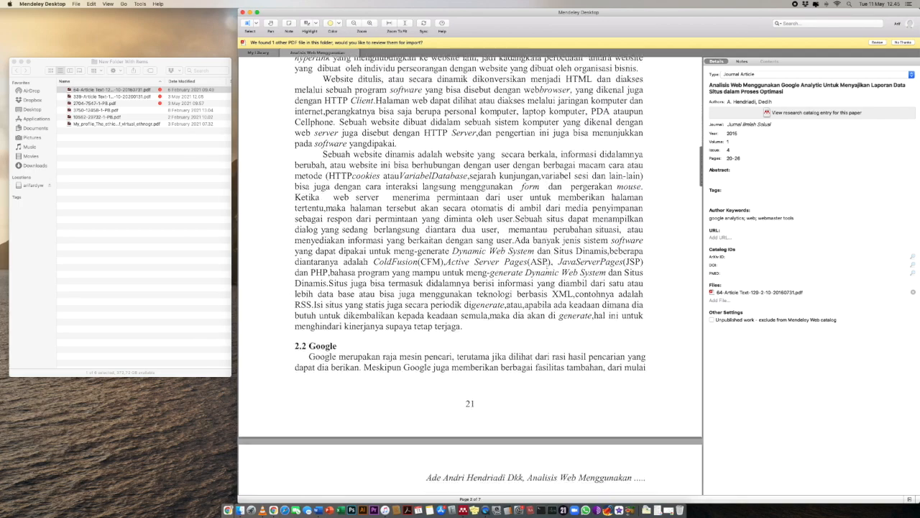
click(284, 54)
Preview the 339-Article Text PDF in Finder, and add 2704-7547-1-PB.pdf to the Mendeley library
click(99, 97)
key(space)
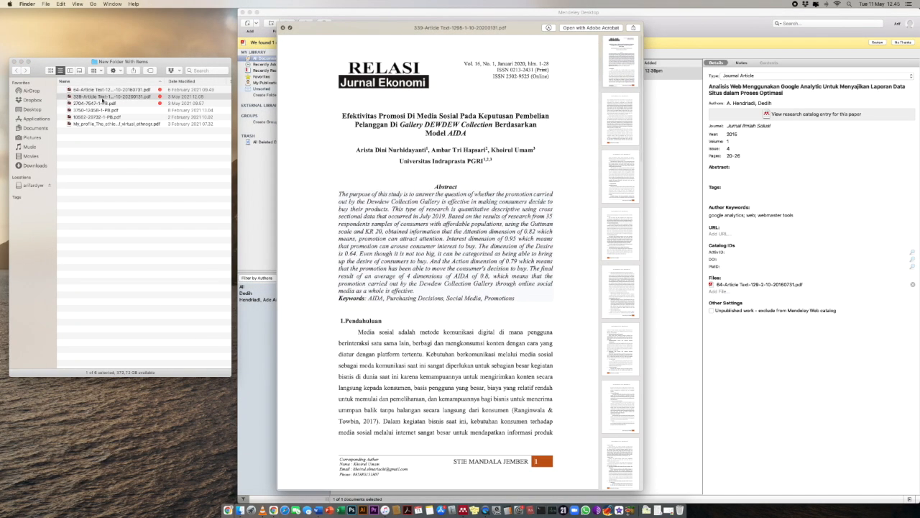
key(space)
drag(91, 105, 438, 153)
click(438, 153)
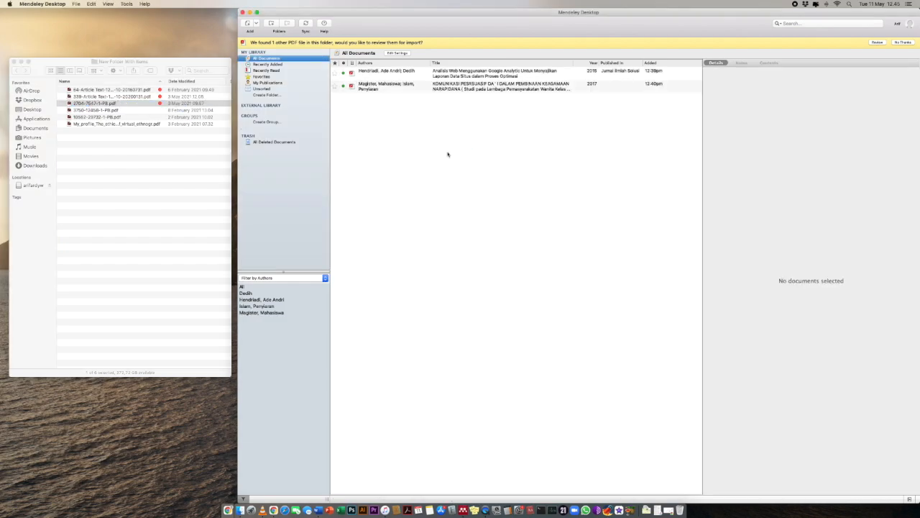
Compare the two imported articles' details, open the 2704-7547-1-PB.pdf article, and replace its author entries with the author named on the PDF's first page
click(373, 89)
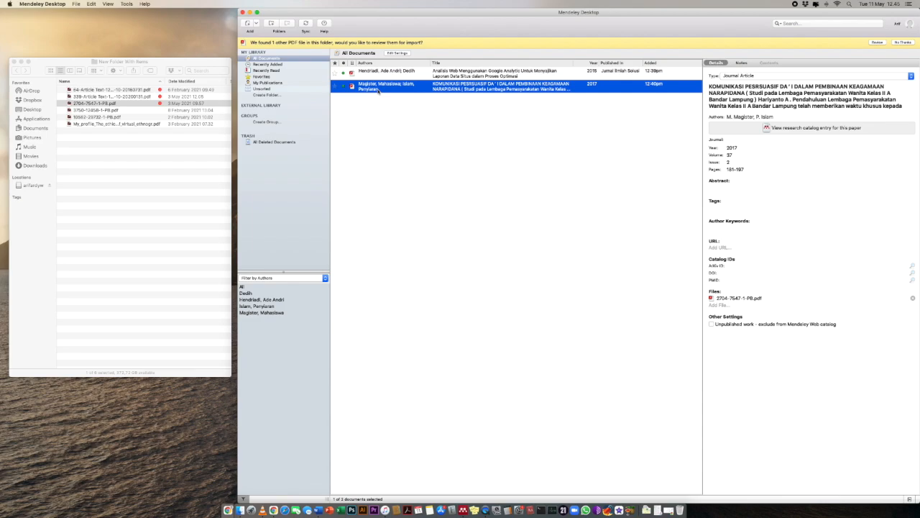
click(457, 77)
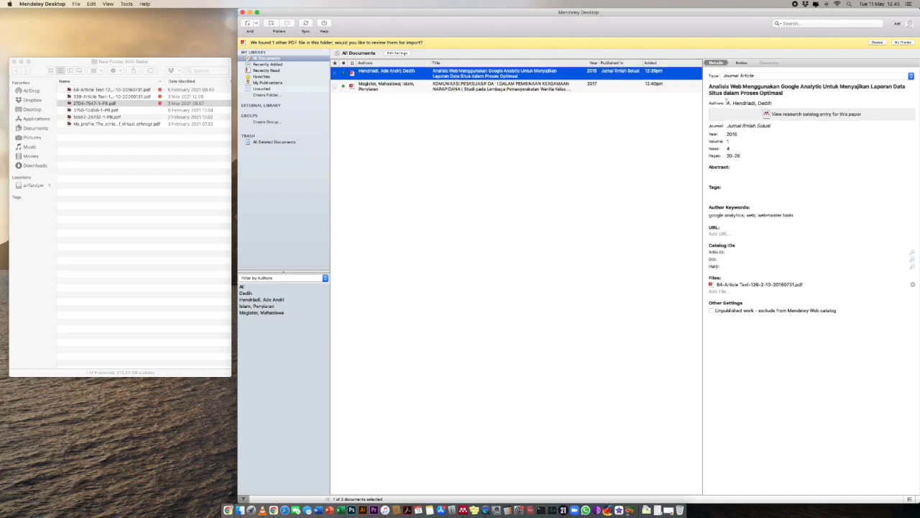
click(382, 92)
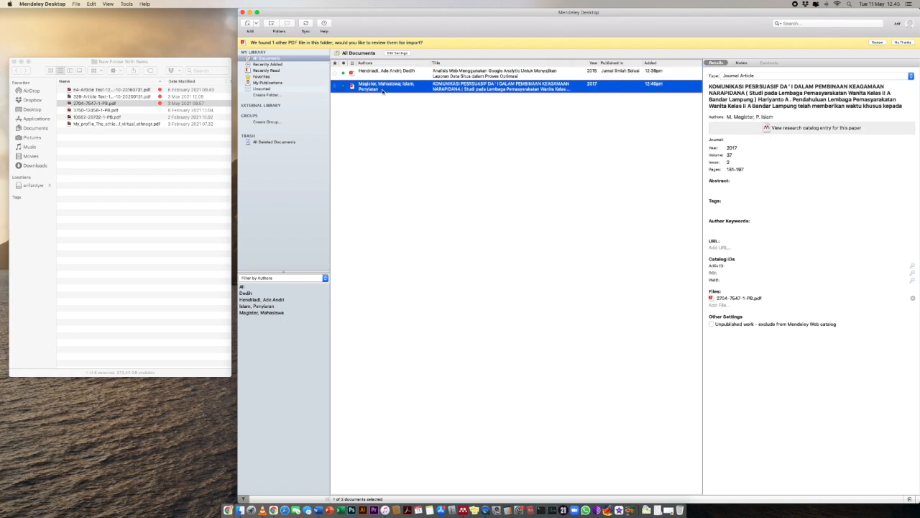
double_click(392, 88)
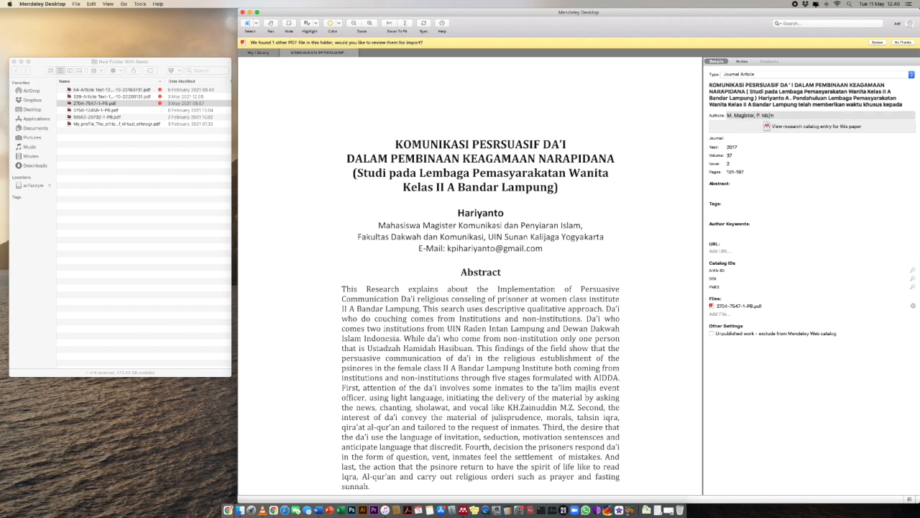
drag(776, 116, 725, 118)
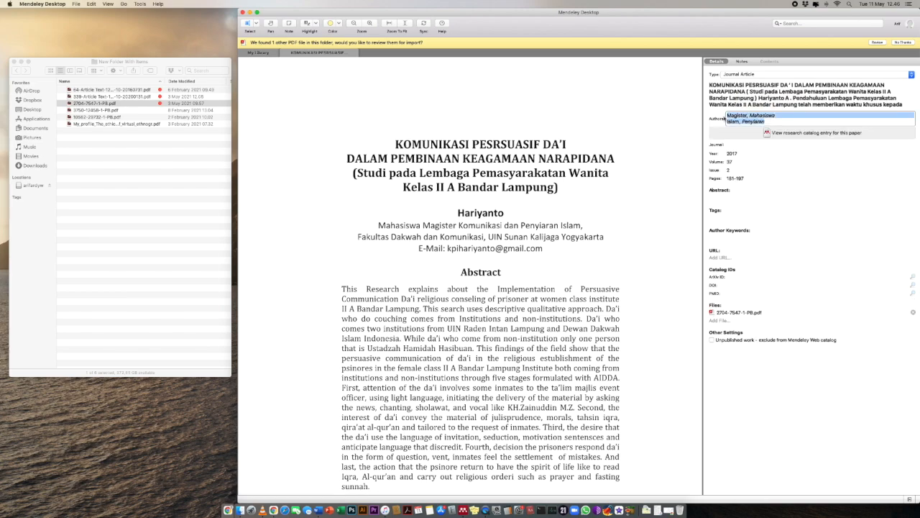
text(Hariyant)
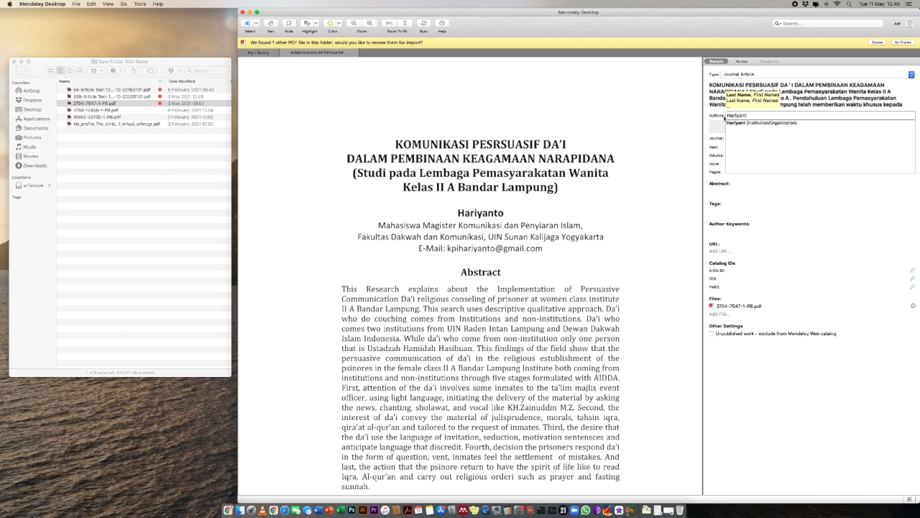
text(o)
key(Return)
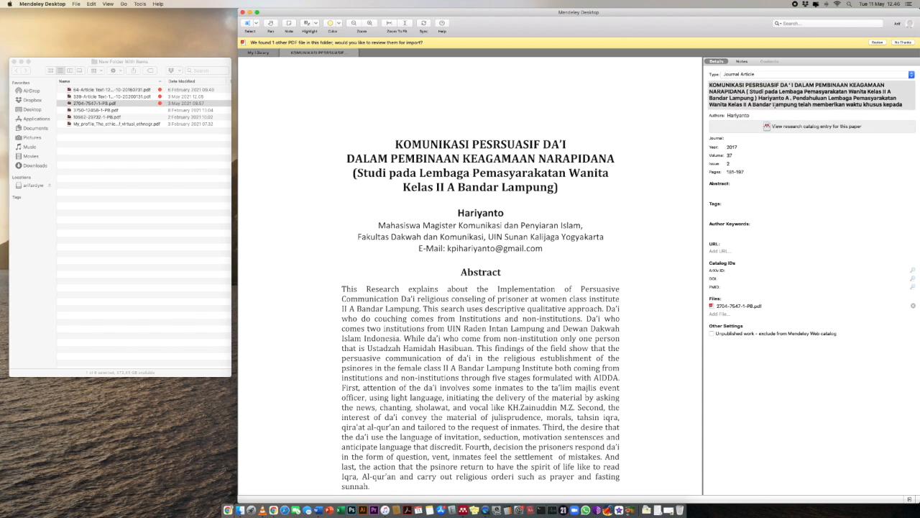
Try to trim the article's title so that it ends after "Wanita Kelas II A Bandar Lampung )"
click(768, 98)
drag(739, 98, 874, 105)
key(BackSpace)
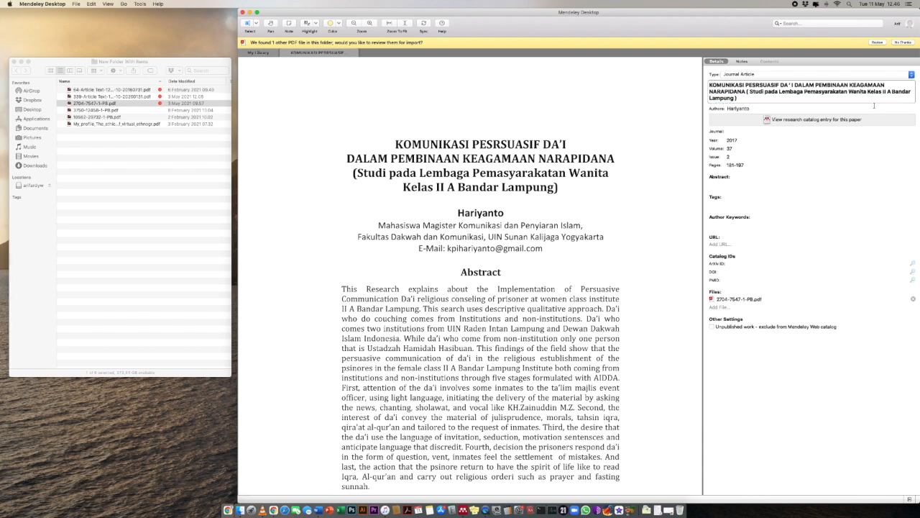
key(Return)
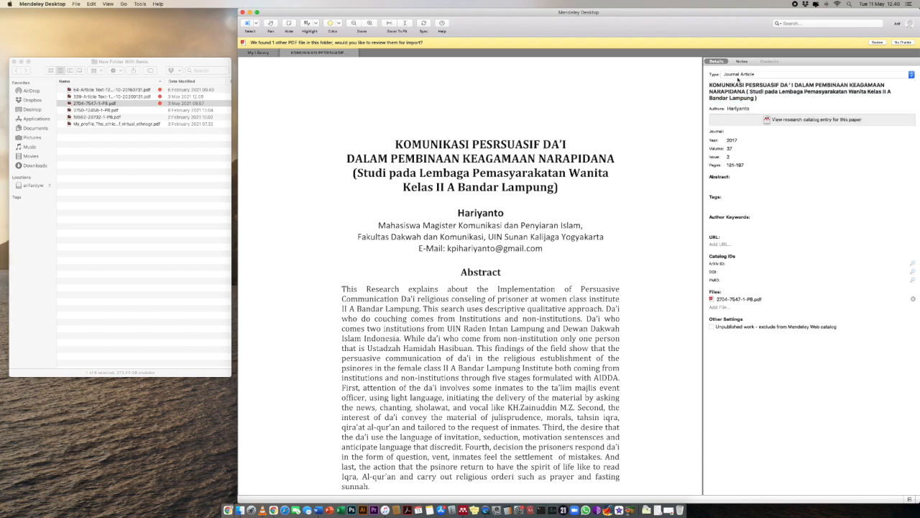
click(740, 76)
click(740, 77)
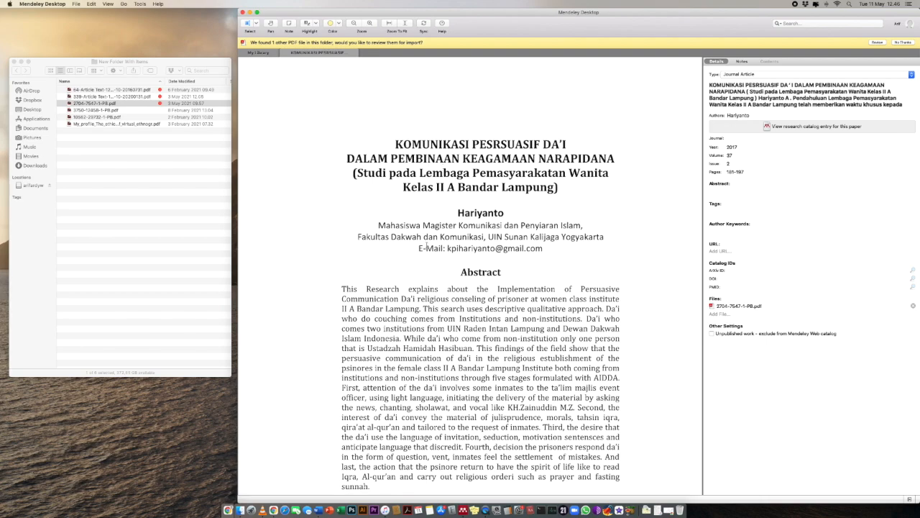
Look through the first two pages of the article's PDF for its journal, volume, issue and year, and close it
scroll(426, 246, down, 2)
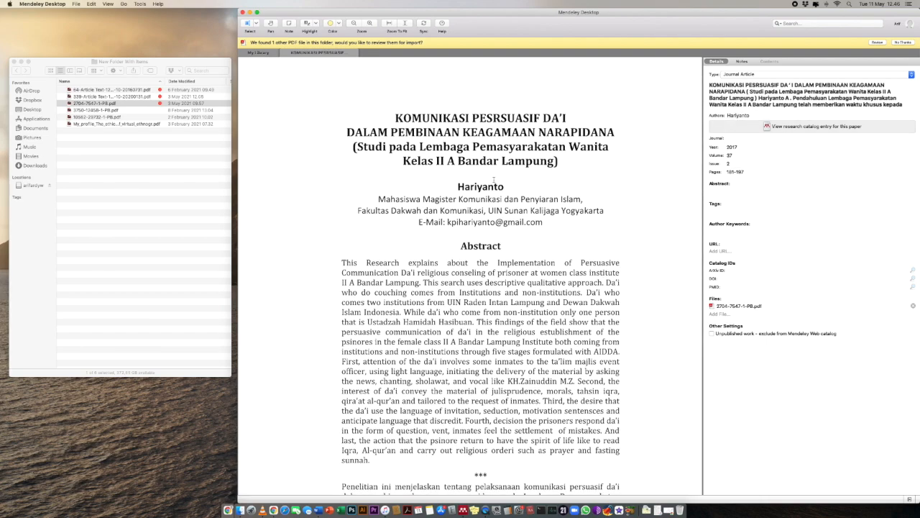
scroll(491, 232, down, 2)
scroll(492, 232, down, 10)
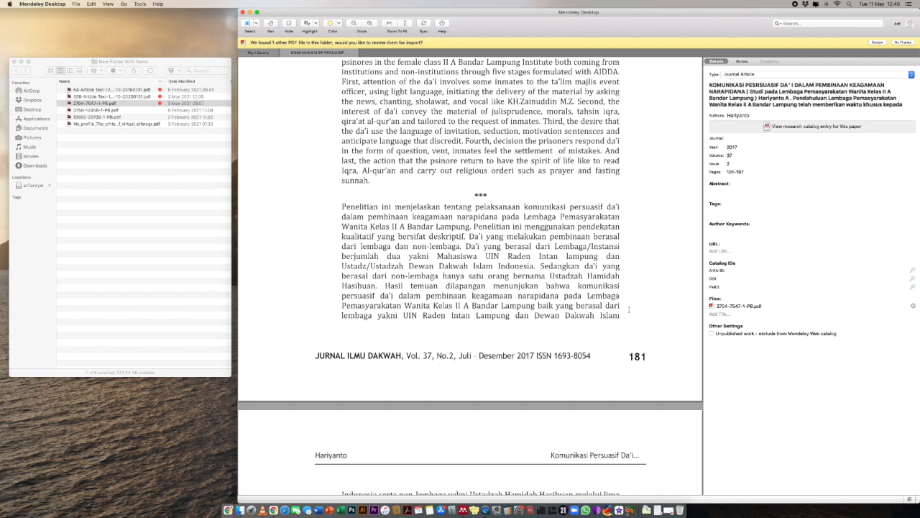
scroll(540, 306, up, 2)
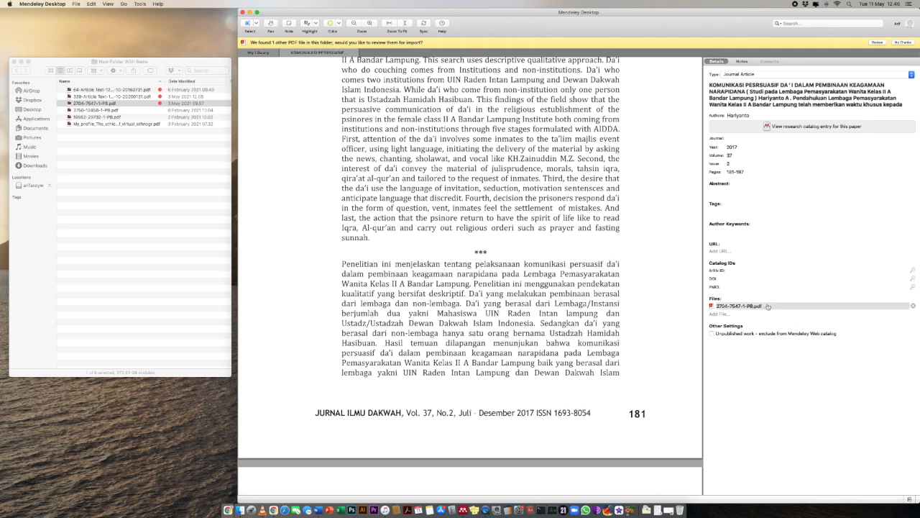
scroll(651, 309, down, 10)
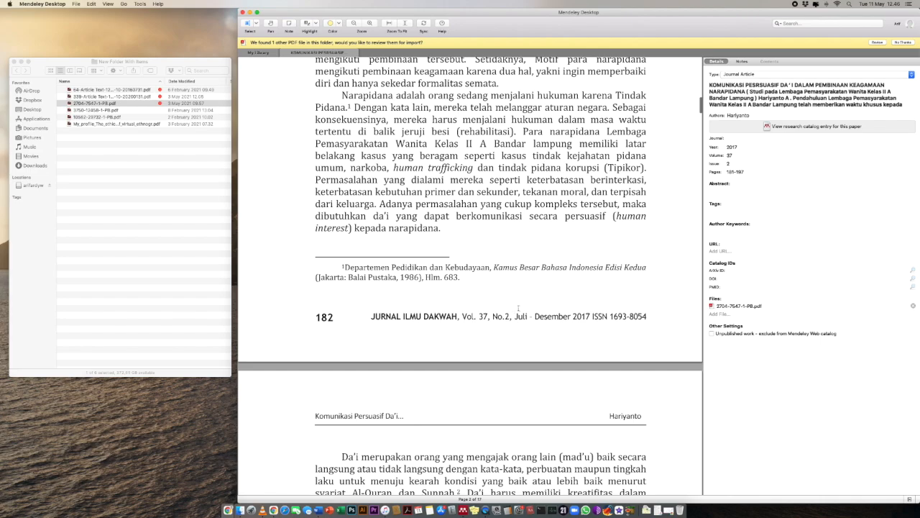
scroll(486, 307, up, 10)
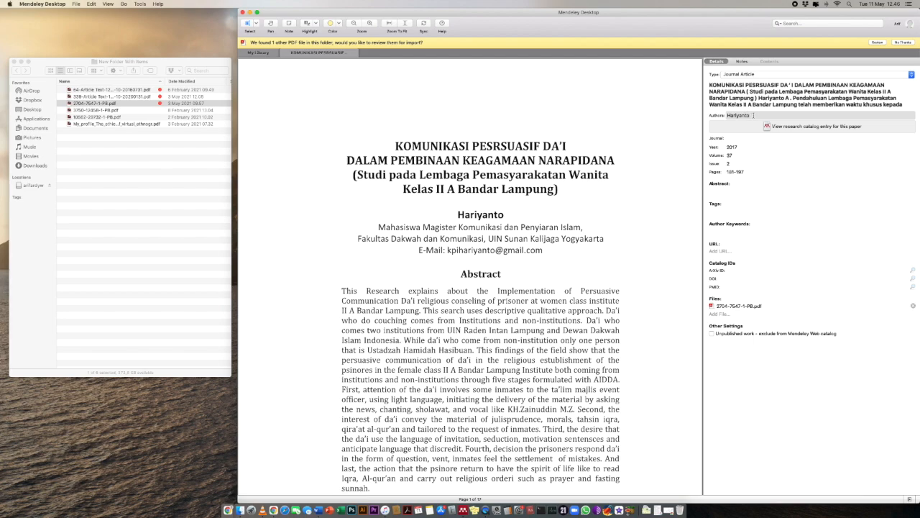
click(286, 54)
click(443, 127)
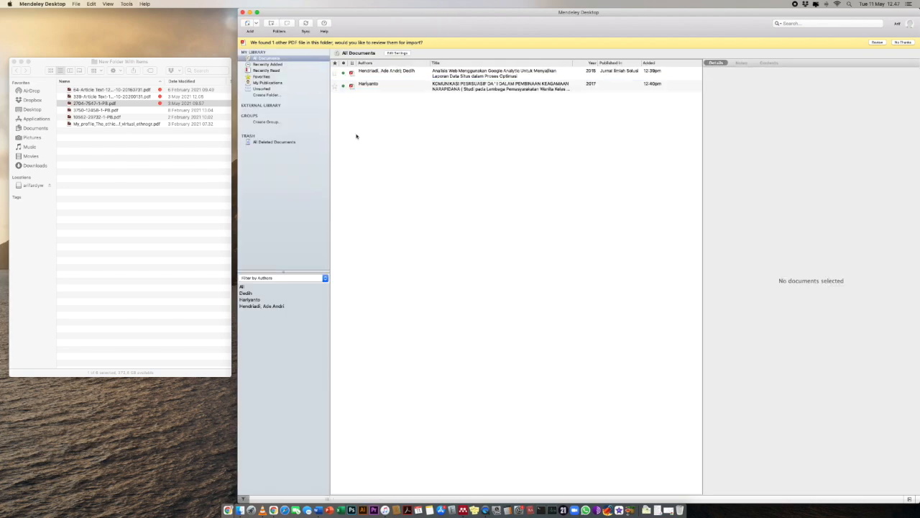
Add 339-Article Text-1295-1-10-20200131.pdf to the Mendeley library and open its PDF
drag(94, 102, 521, 150)
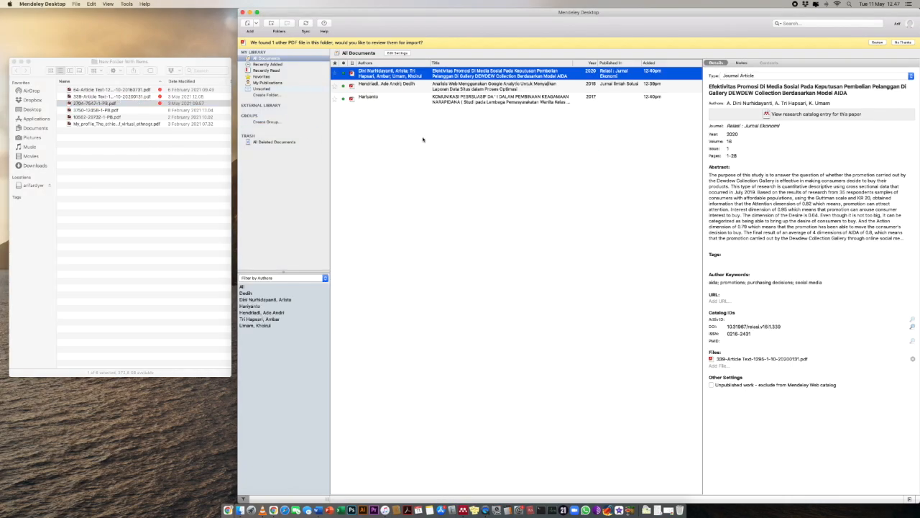
double_click(416, 74)
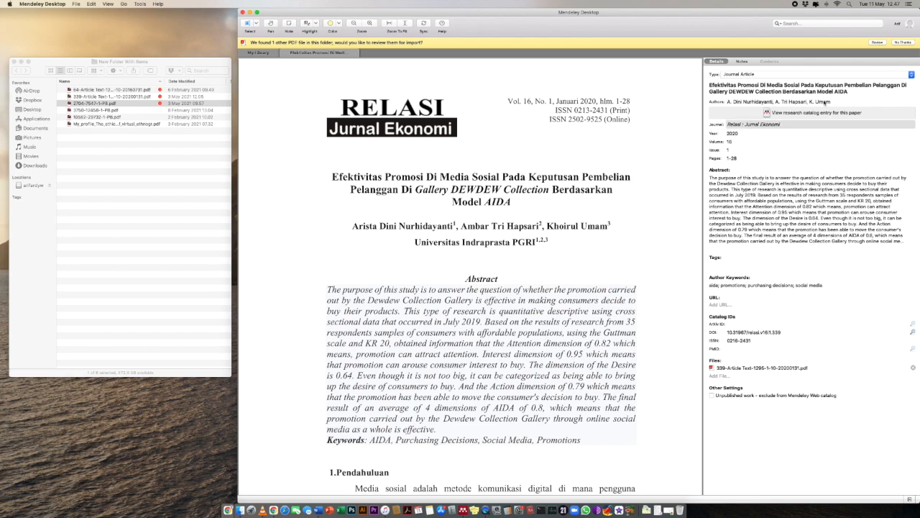
Correct the second author's entry by moving the middle name from the last name to the end of the first names
click(752, 101)
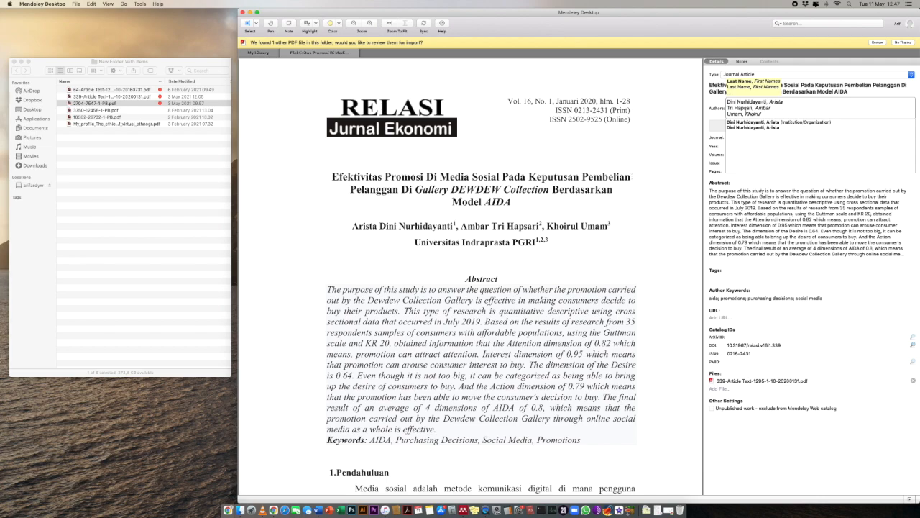
click(781, 108)
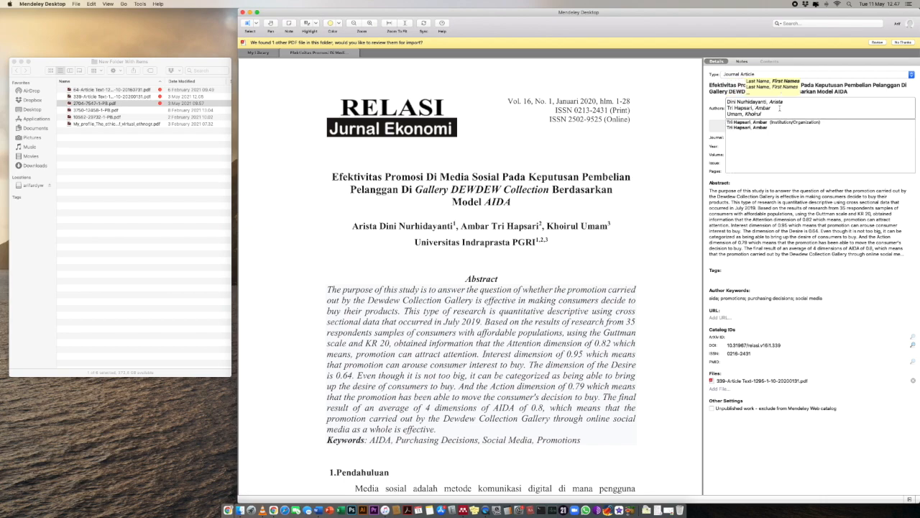
text(Tri)
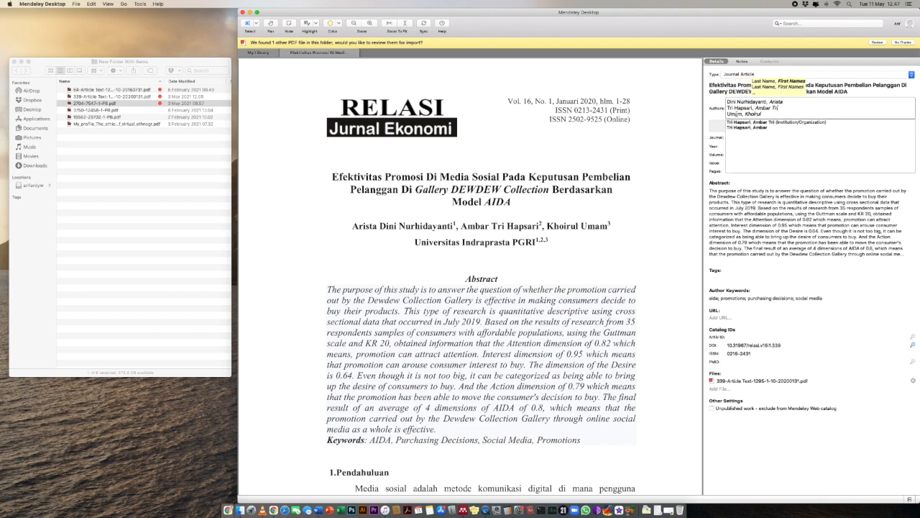
click(733, 108)
key(BackSpace)
key(BackSpace)
key(BackSpace)
key(BackSpace)
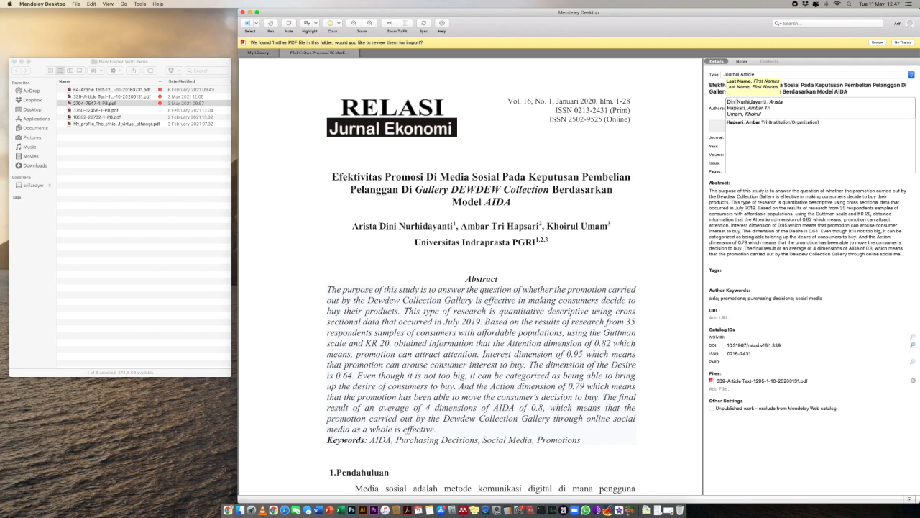
Move the first author's middle name from the last name to the first names, save the author entries, and look over the PDF's first page
click(739, 104)
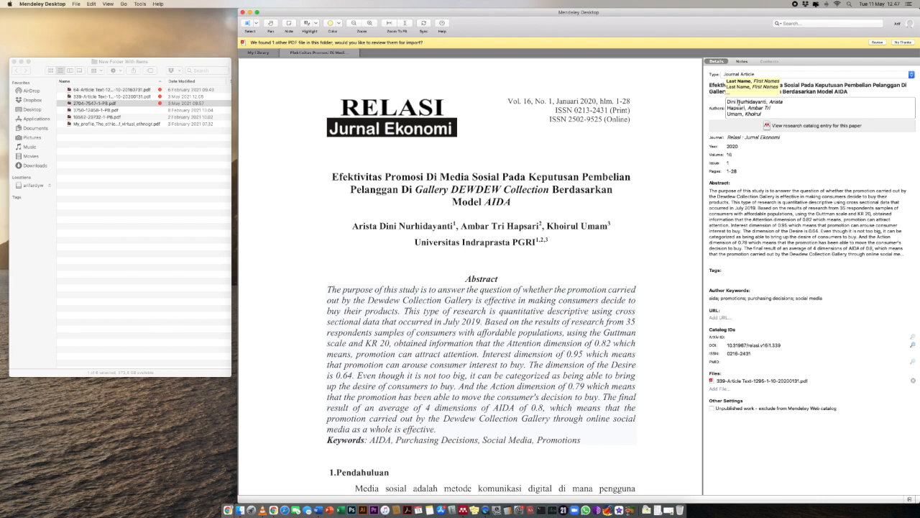
key(BackSpace)
key(BackSpace)
key(BackSpace)
key(BackSpace)
key(BackSpace)
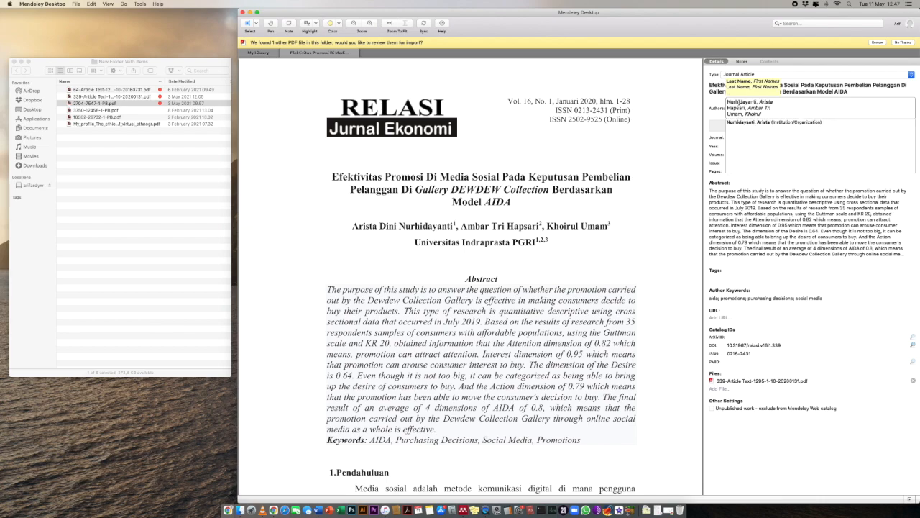
text(D)
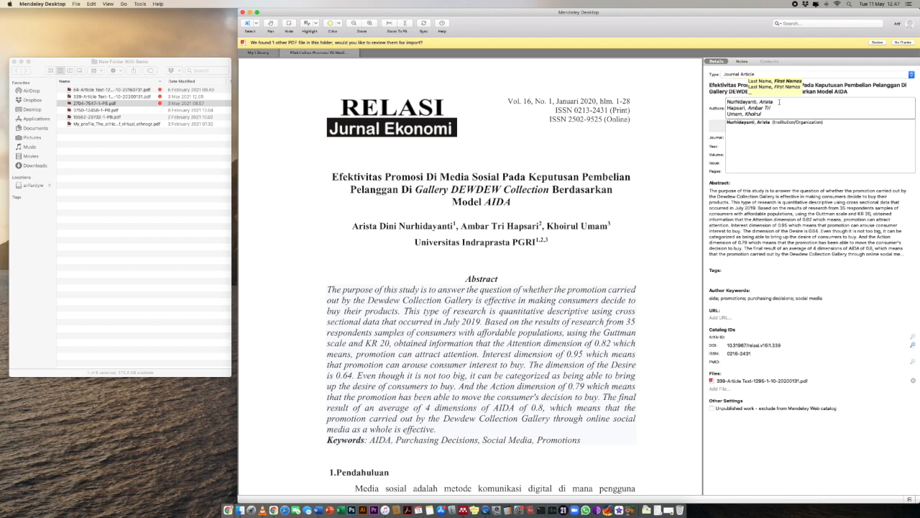
text(ini)
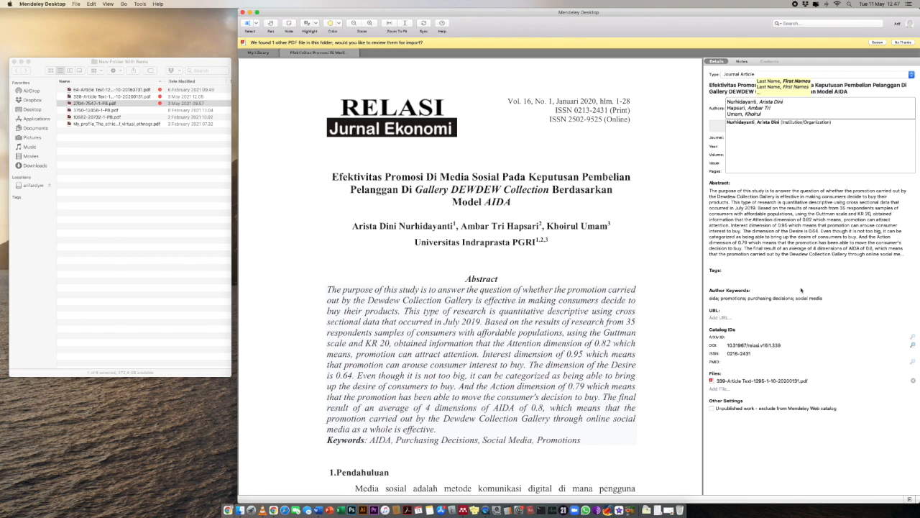
click(806, 274)
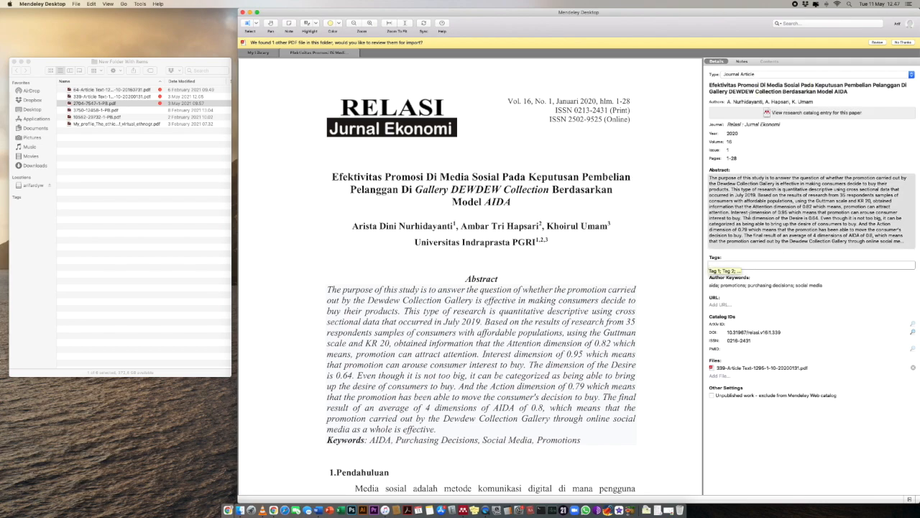
click(763, 253)
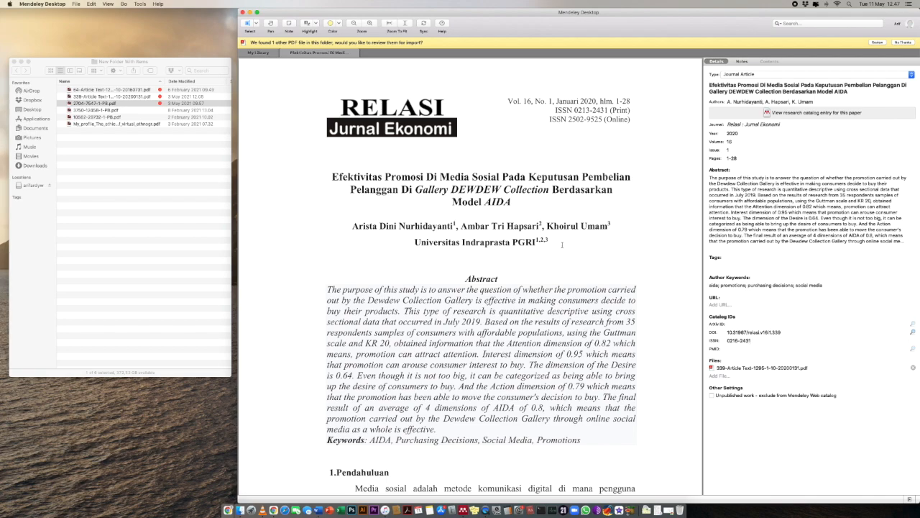
scroll(567, 252, down, 10)
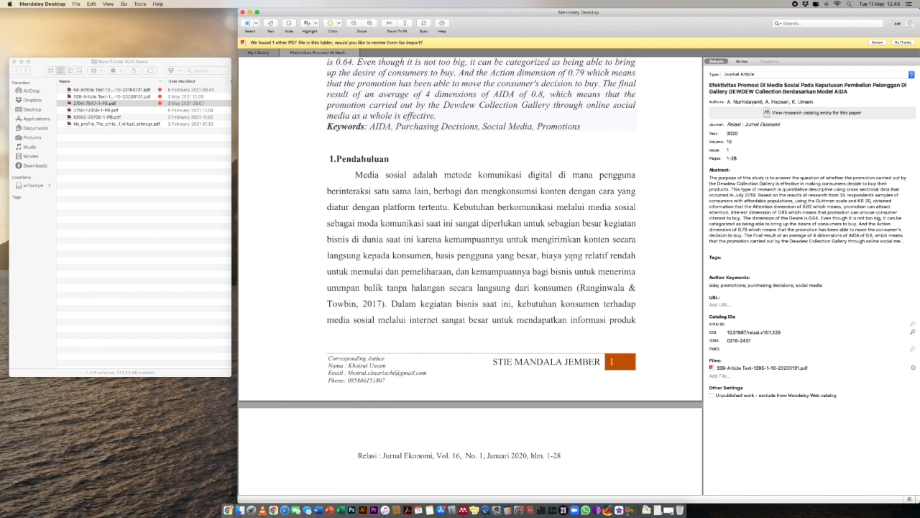
scroll(572, 258, up, 5)
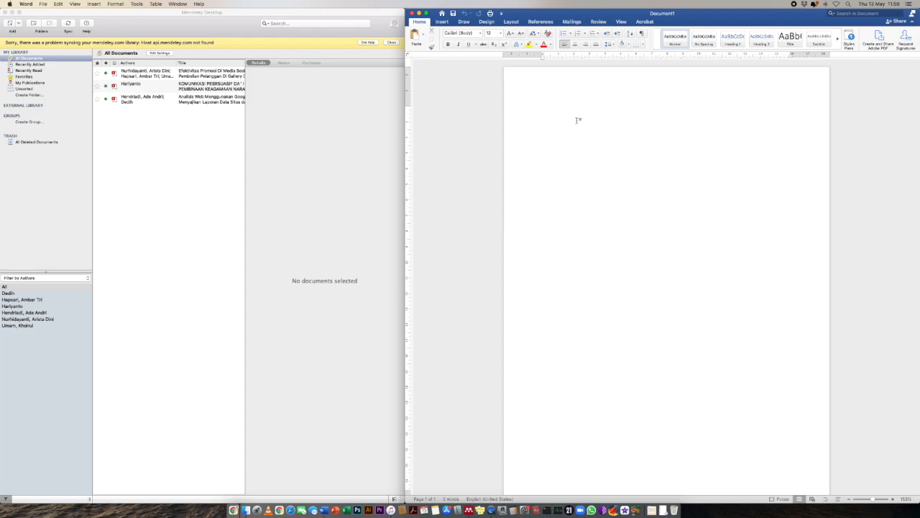
Switch to Word, write "Menurut" in the blank document and insert a Mendeley citation of the 2017 article "KOMUNIKASI PESRSUASIF DA'I"
click(542, 22)
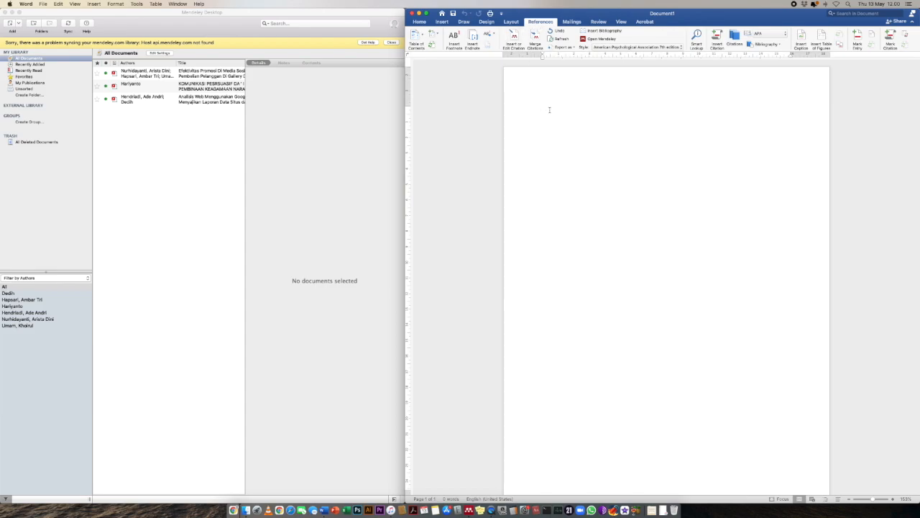
text(Menurut)
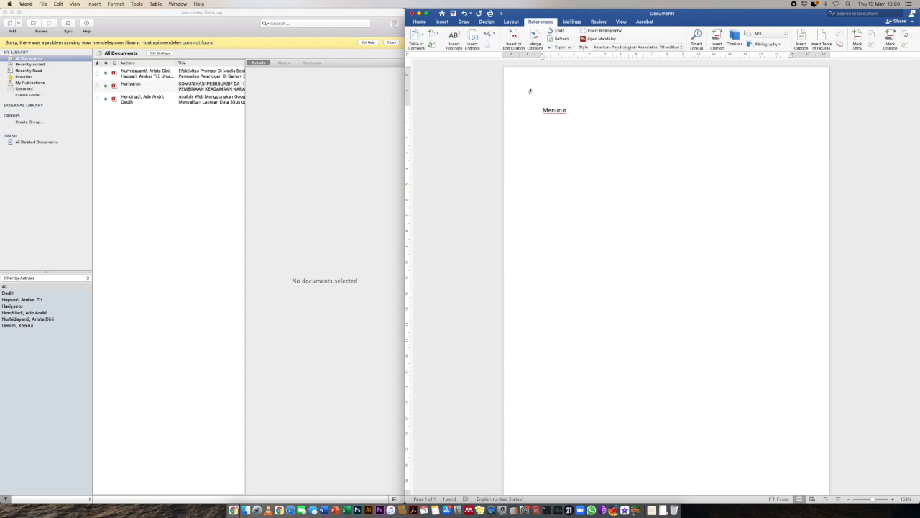
click(513, 37)
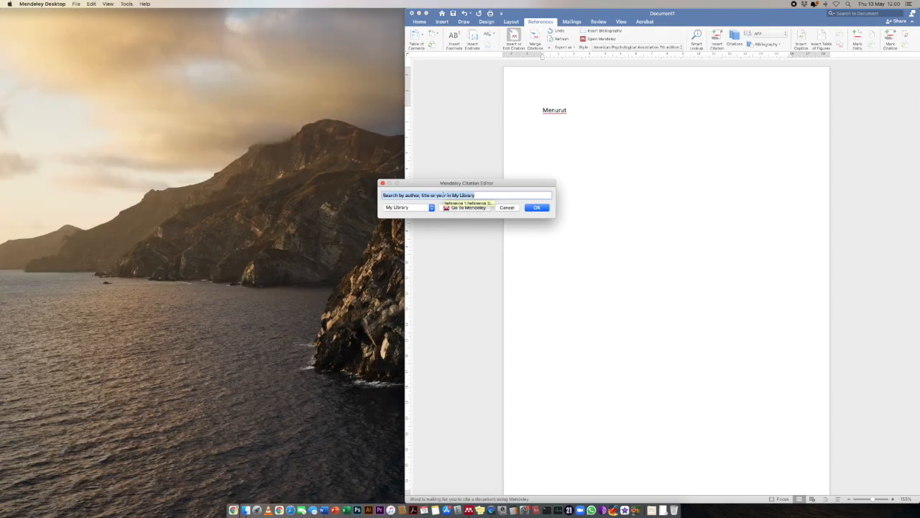
text(hari)
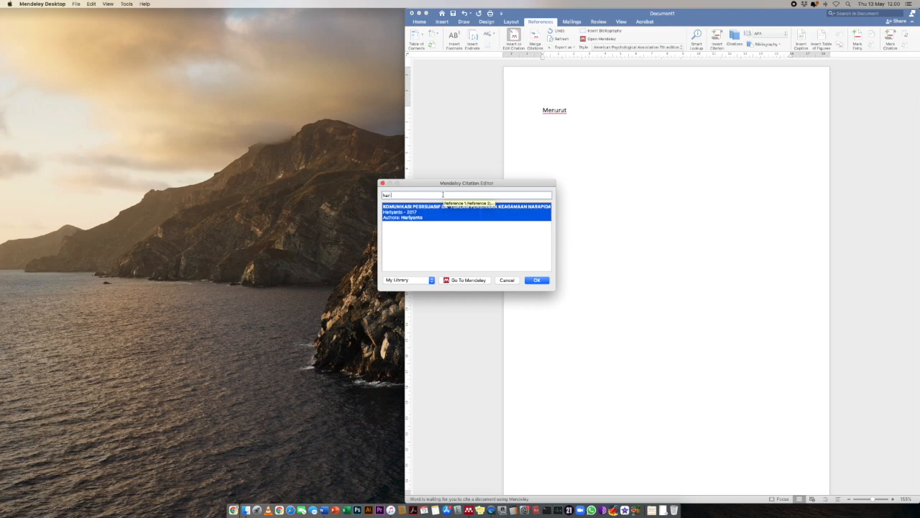
click(537, 280)
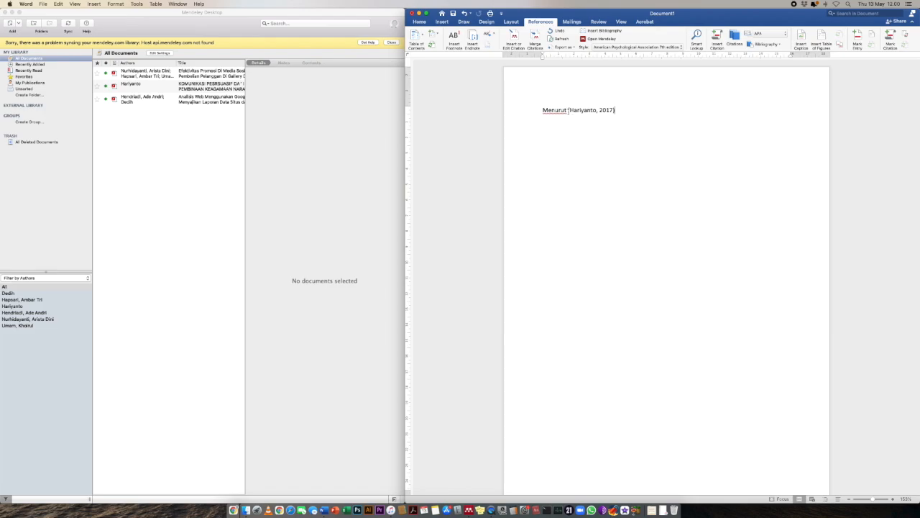
Edit the inserted citation so only the year 2017 stands in parentheses after the author's name, and keep the manual edit
drag(569, 110, 614, 127)
key(BackSpace)
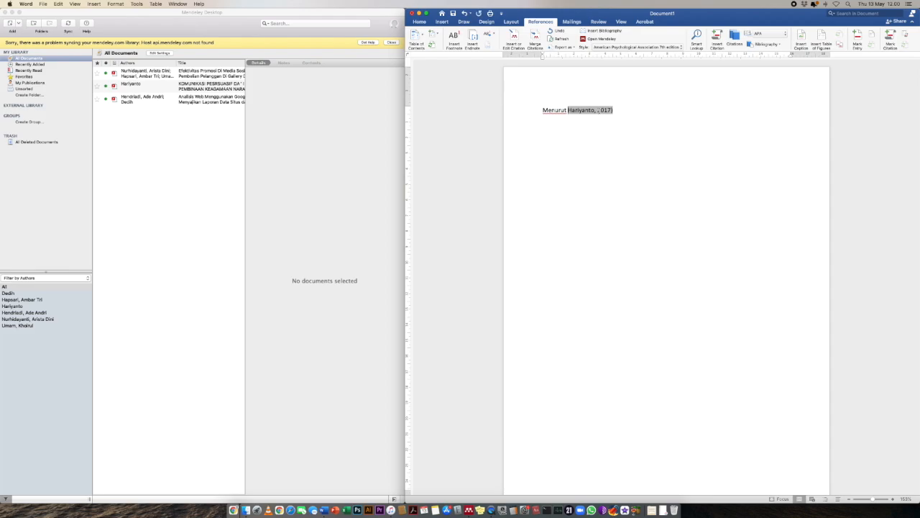
click(597, 110)
text(()
key(BackSpace)
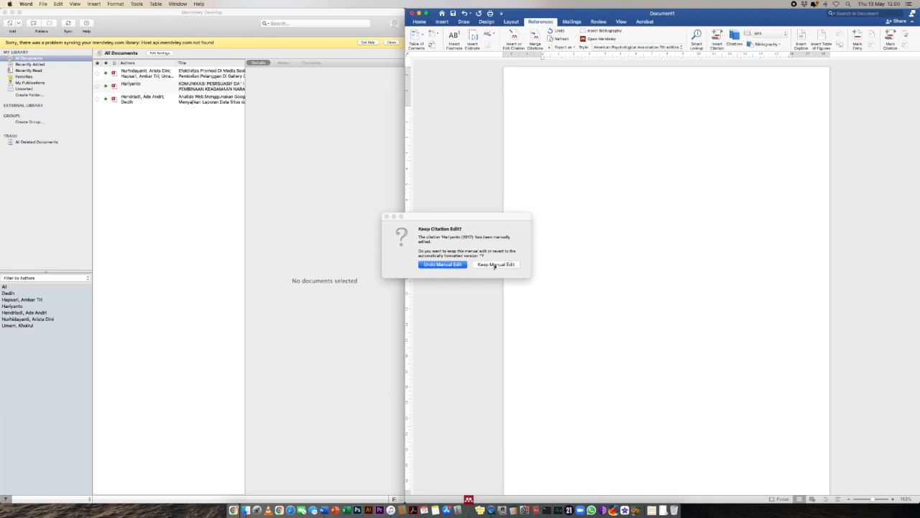
click(496, 265)
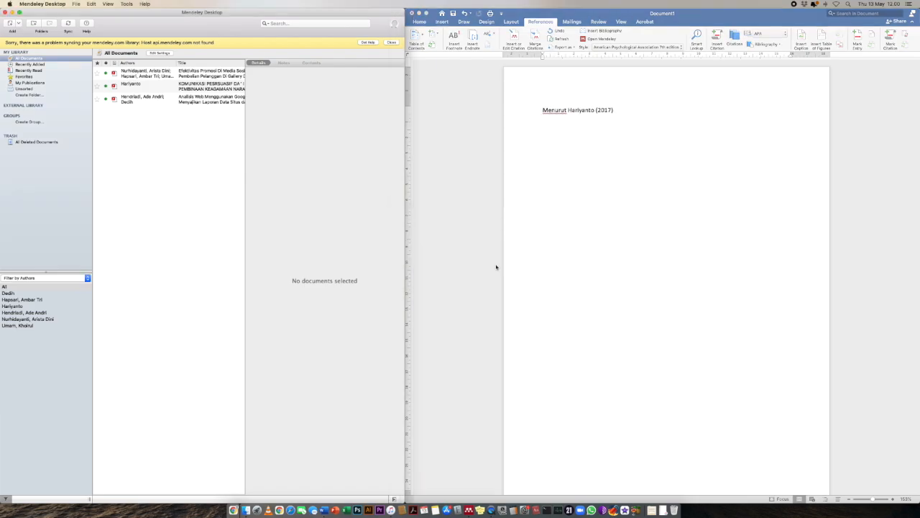
Continue the sentence after the citation with "komunikasi adalah ......" and add blank lines below it
click(616, 110)
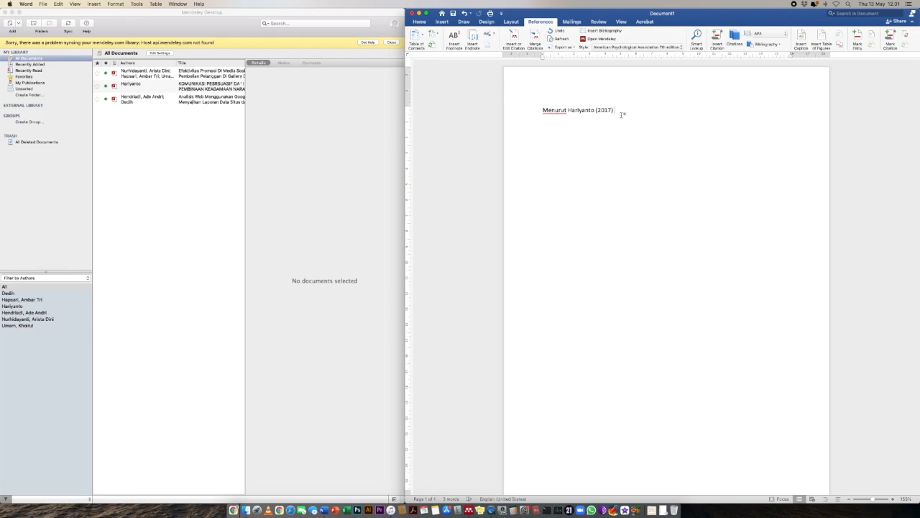
text(komunikasi adalah ......)
key(Return)
key(Return)
Insert the Mendeley bibliography on an empty line below the sentence
click(579, 110)
double_click(547, 148)
scroll(552, 158, down, 1)
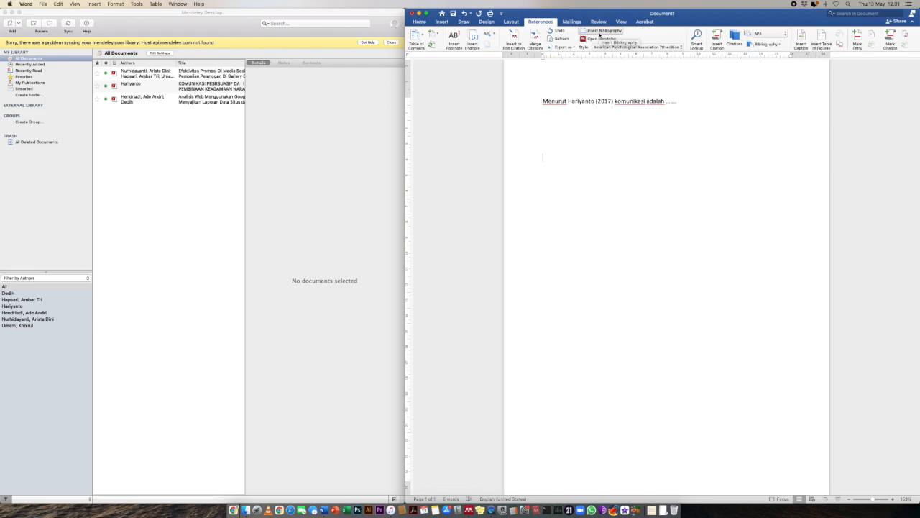
click(601, 34)
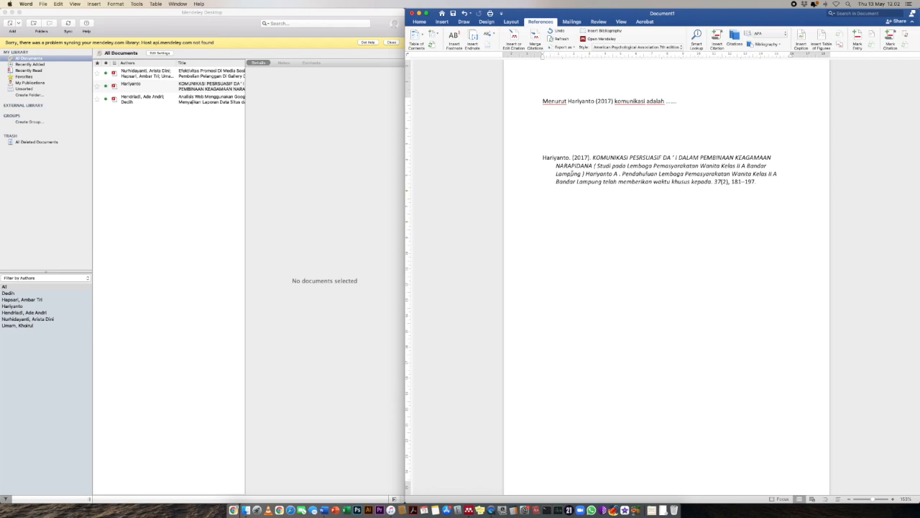
Write "Bla blab la" below the first sentence and cite the 2015 article "Analisis Web Menggunakan Google Analytic" after it
click(580, 100)
click(575, 158)
click(572, 102)
click(559, 157)
click(588, 117)
text(Bla blab la ()
click(513, 37)
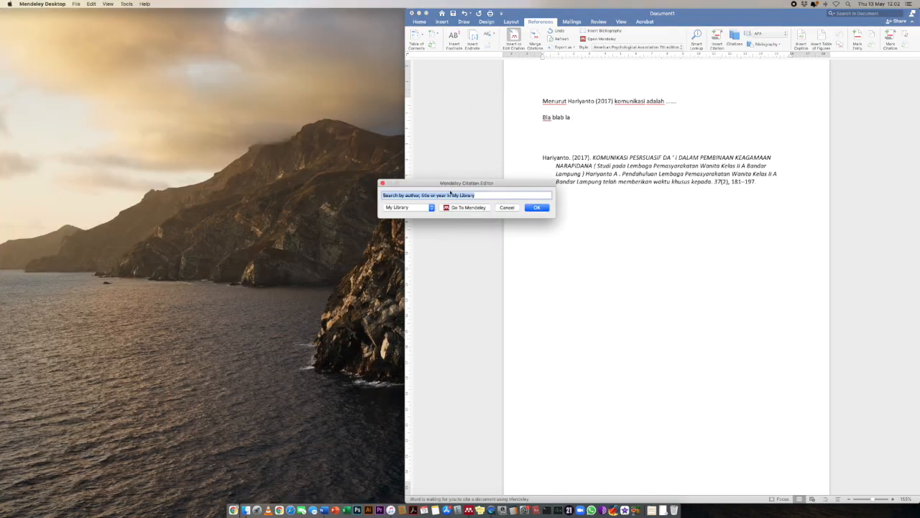
text(ha)
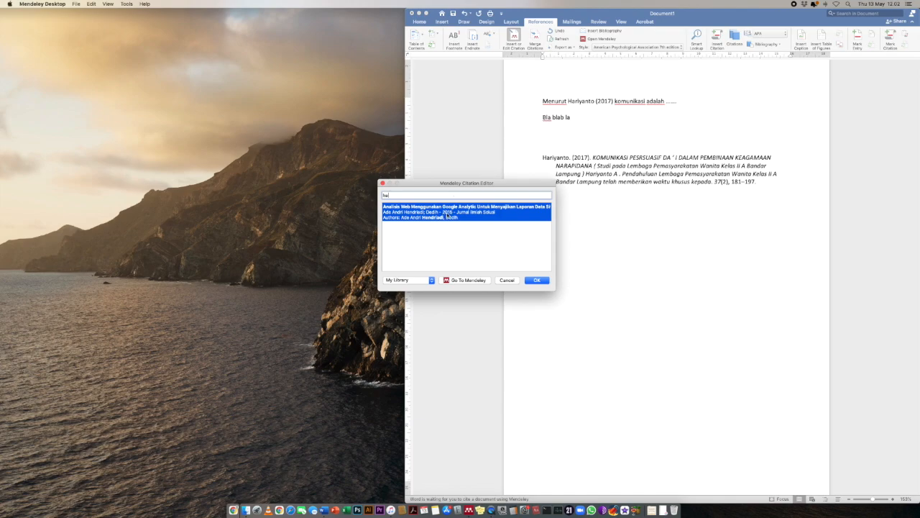
click(441, 218)
click(537, 207)
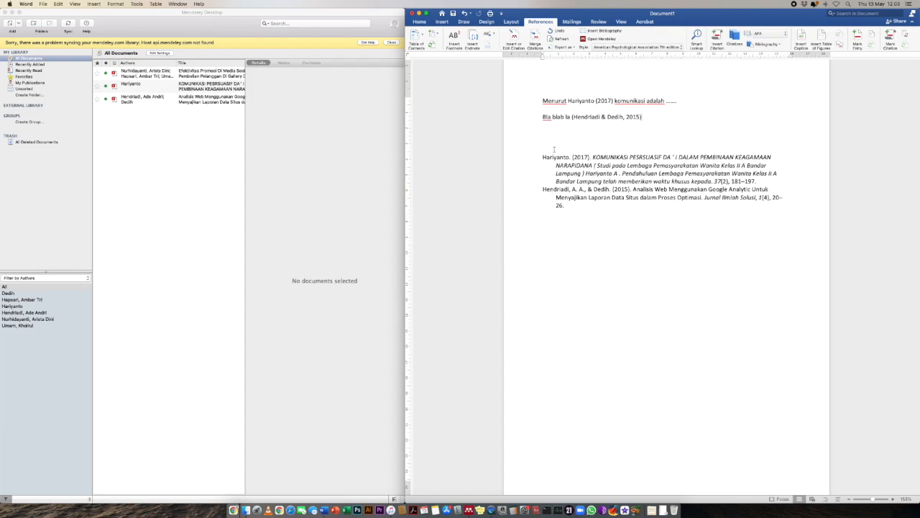
Add another "Bla blab la" line and cite the 2020 article "Efektivitas Promosi Di Media Sosial" after it
key(Return)
text(bla blab la)
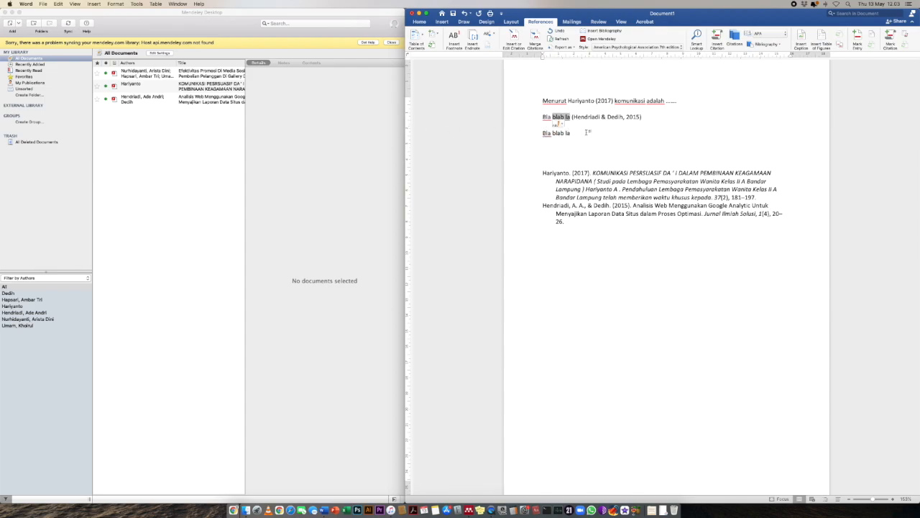
click(512, 34)
text(nur)
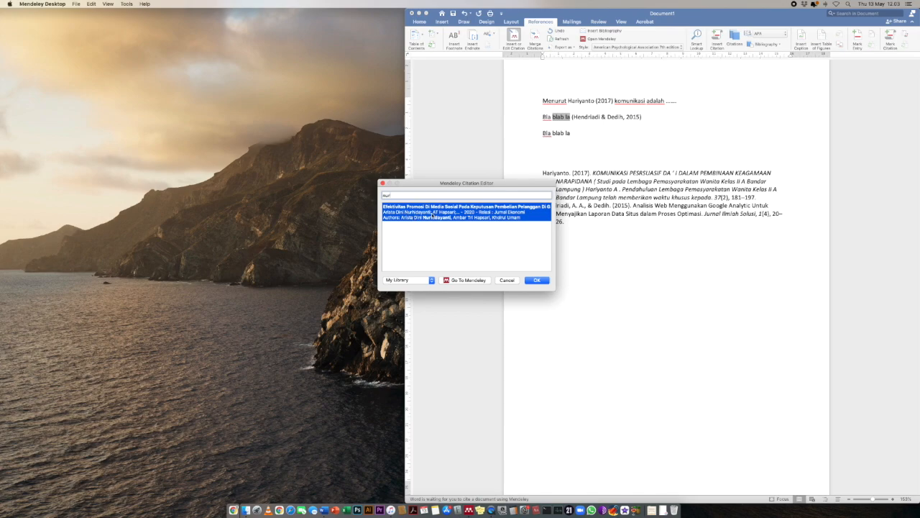
click(536, 280)
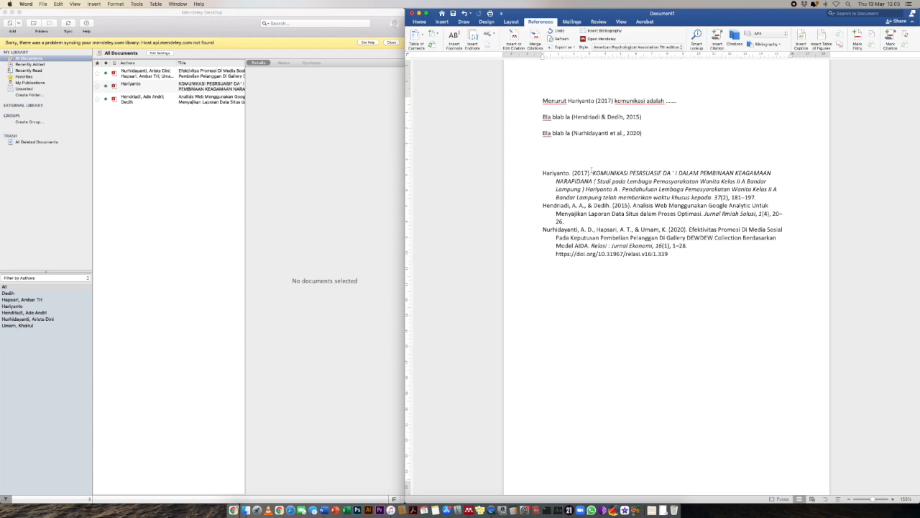
Review the two parenthetical citations and compare the 2020 article's bibliography entry with the author line of its PDF in Mendeley
drag(648, 133, 544, 117)
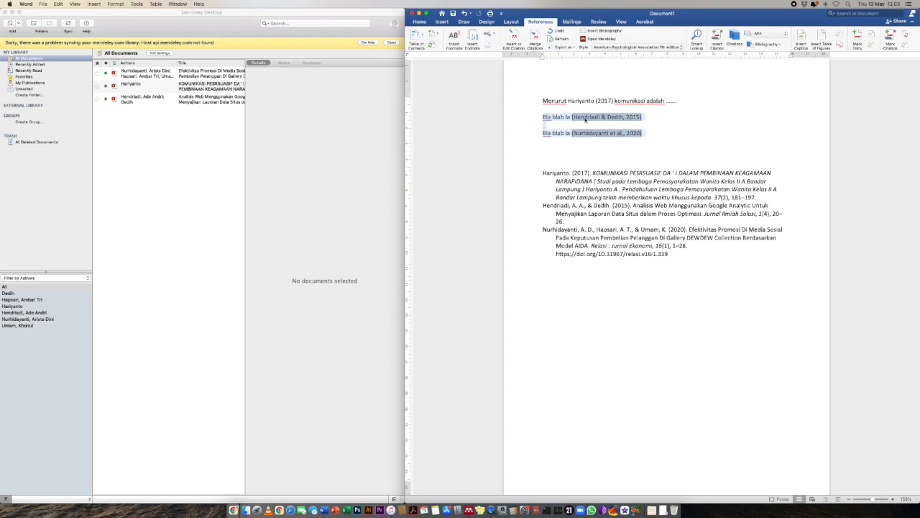
click(678, 141)
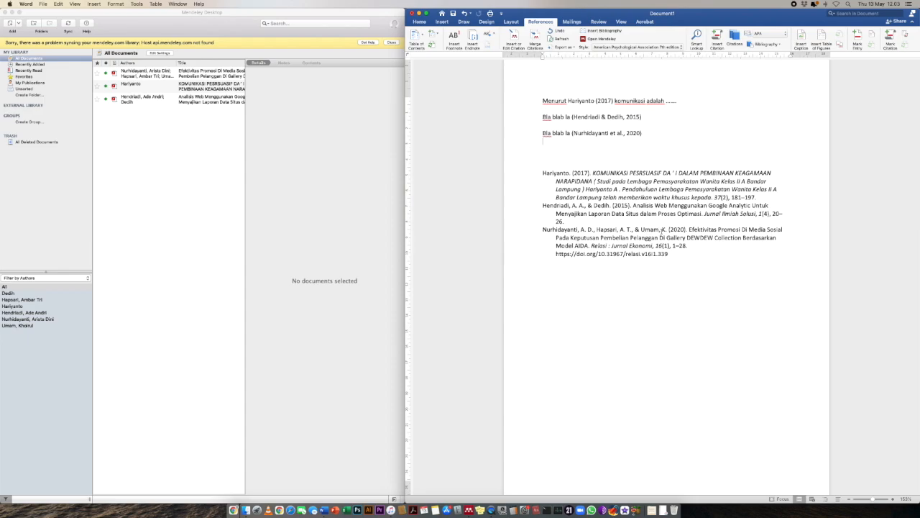
click(192, 138)
double_click(148, 77)
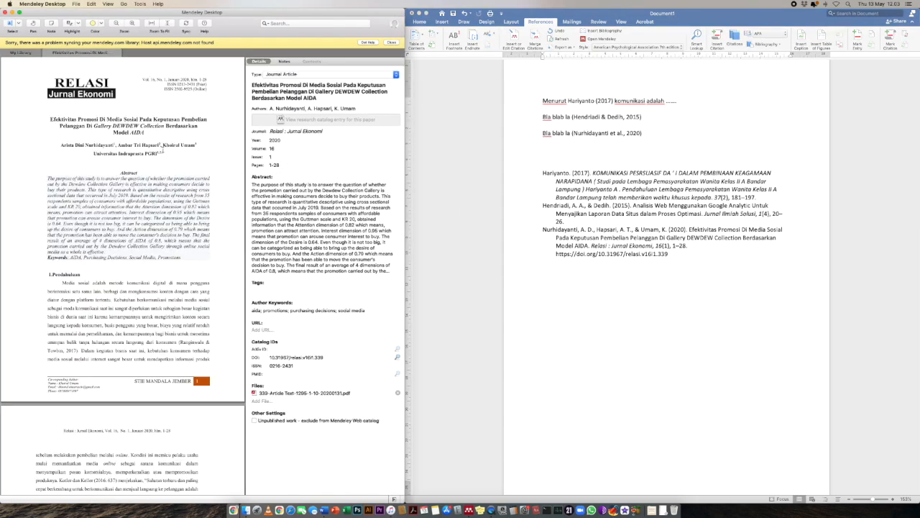
drag(61, 145, 161, 160)
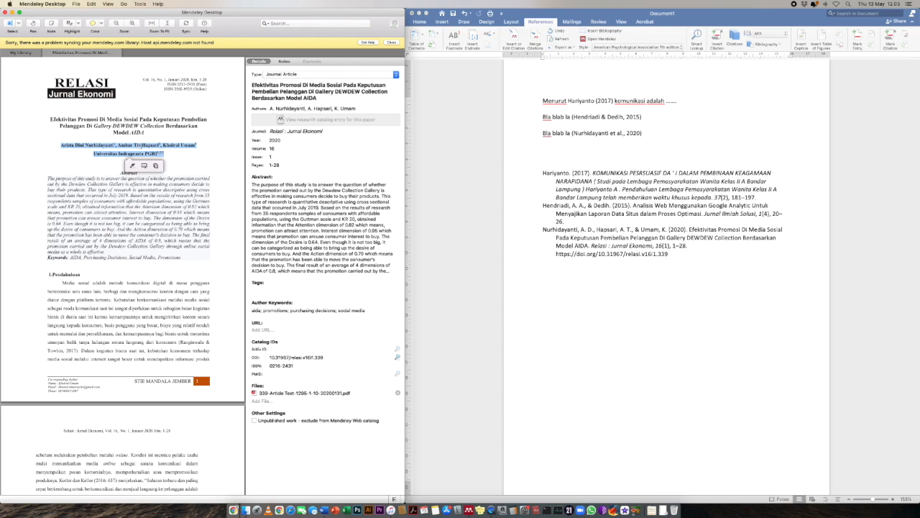
click(172, 146)
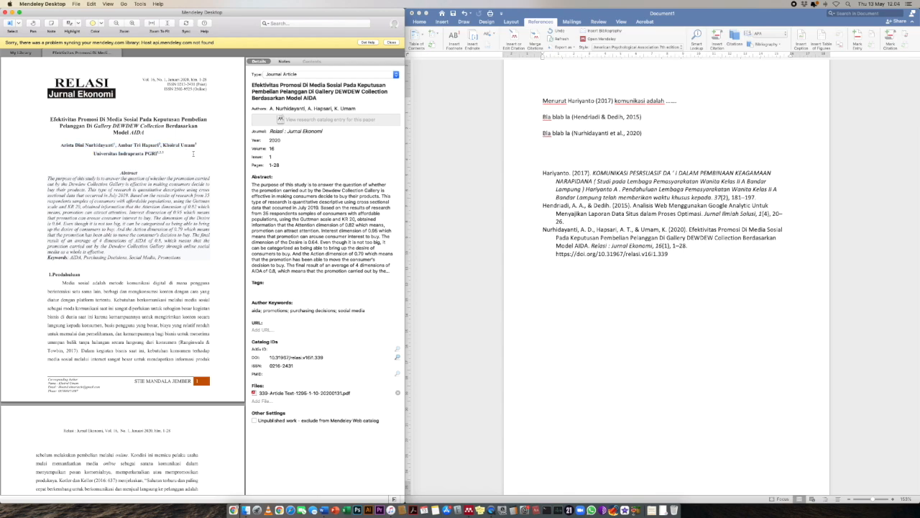
click(679, 257)
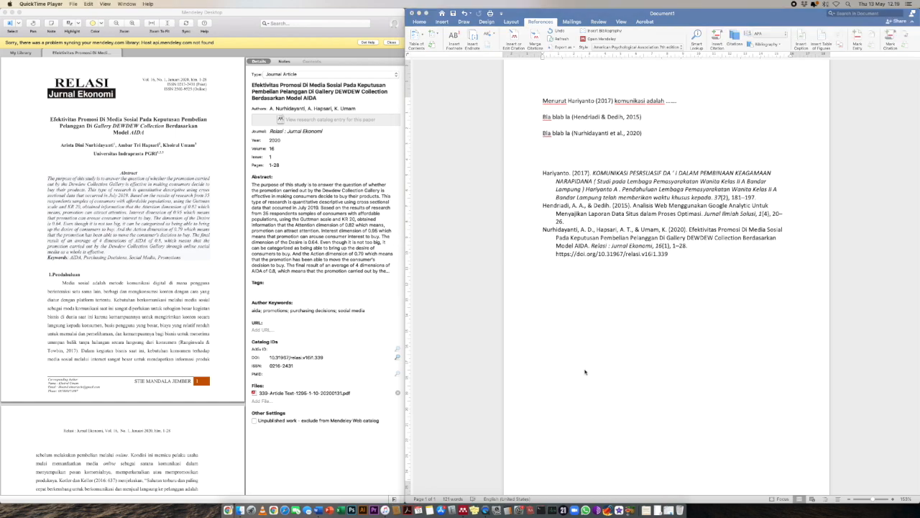
Change the Mendeley citation style of the document to IEEE
click(601, 172)
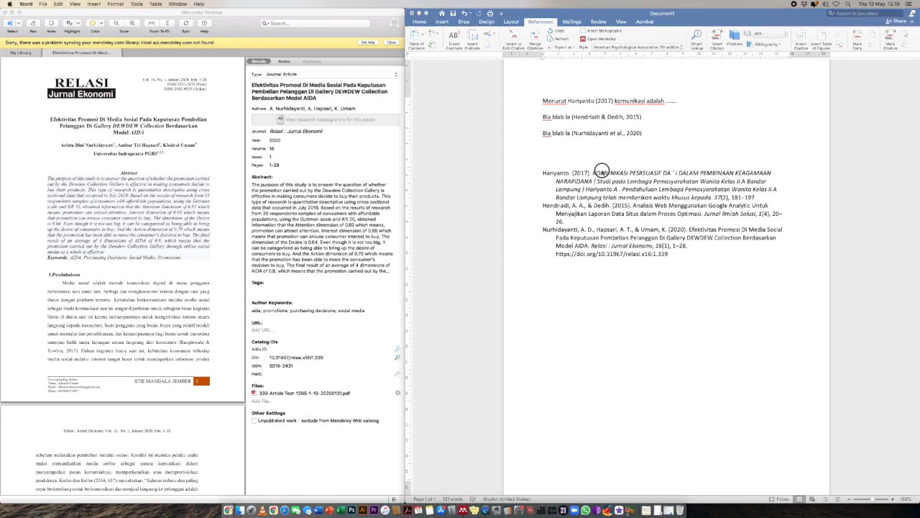
click(584, 178)
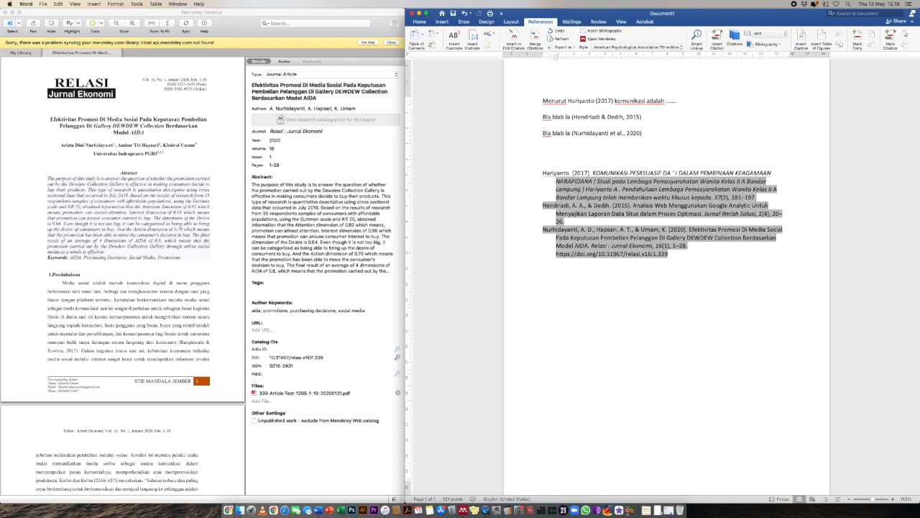
click(605, 174)
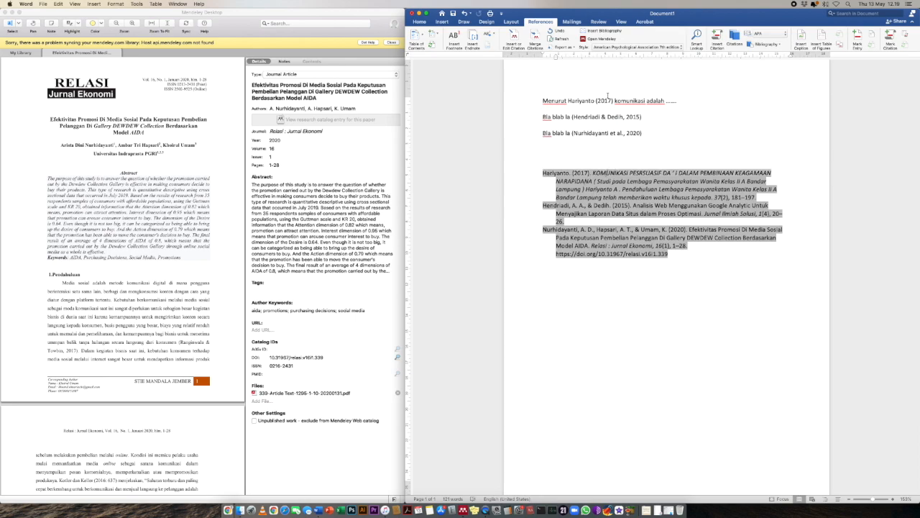
click(626, 48)
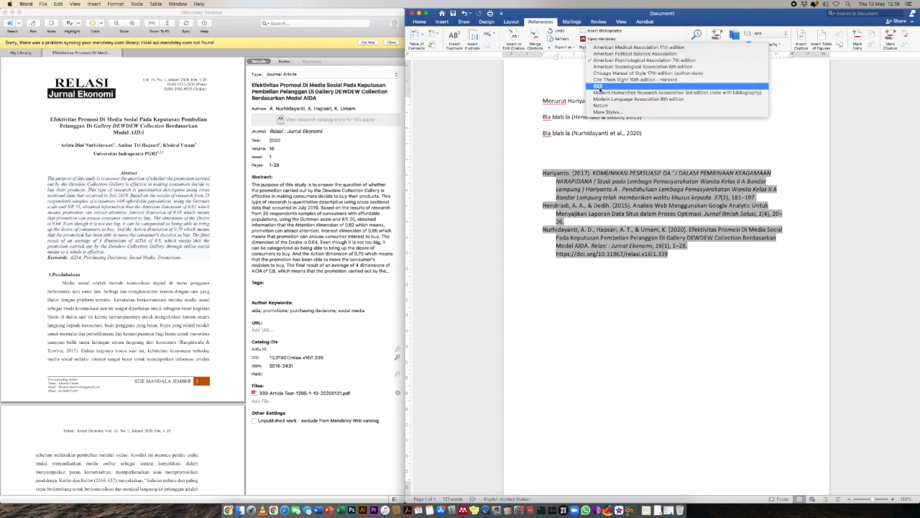
click(599, 87)
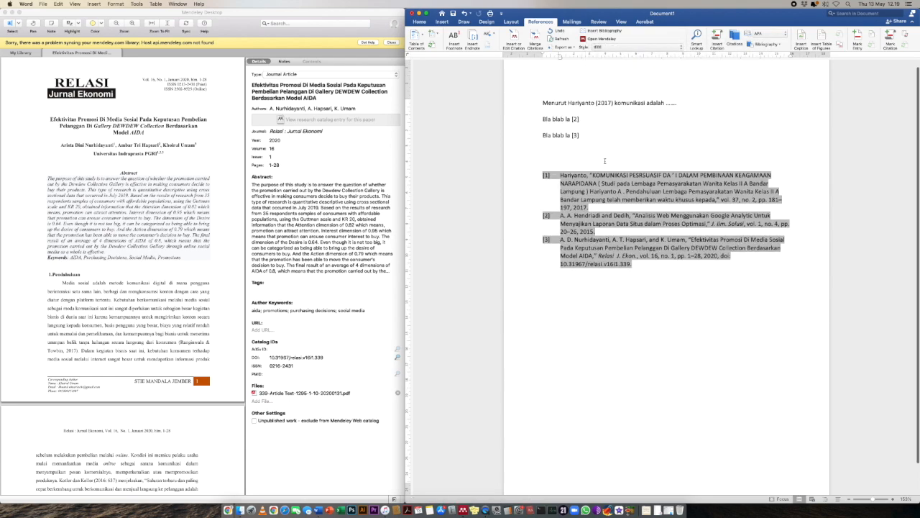
click(634, 310)
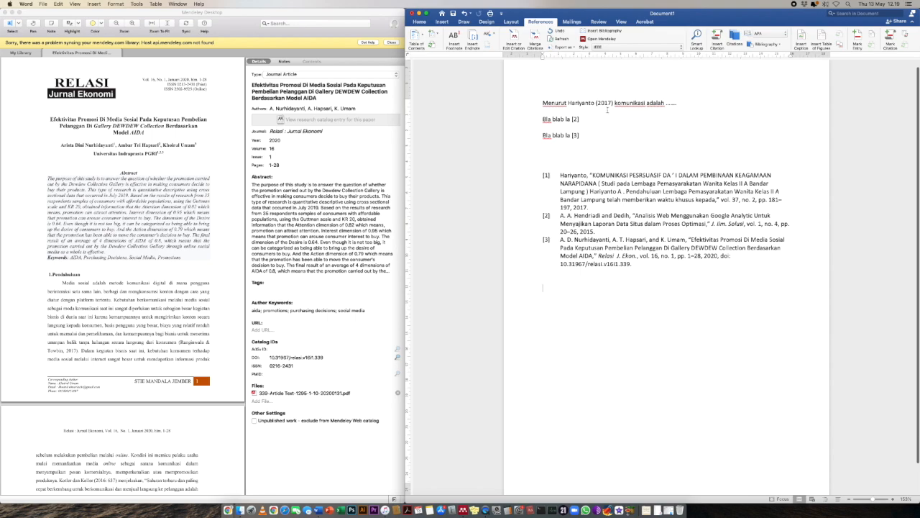
Delete the two "Bla blab la" lines and the "Menurut" sentence above the bibliography
click(607, 104)
drag(583, 137, 536, 125)
key(BackSpace)
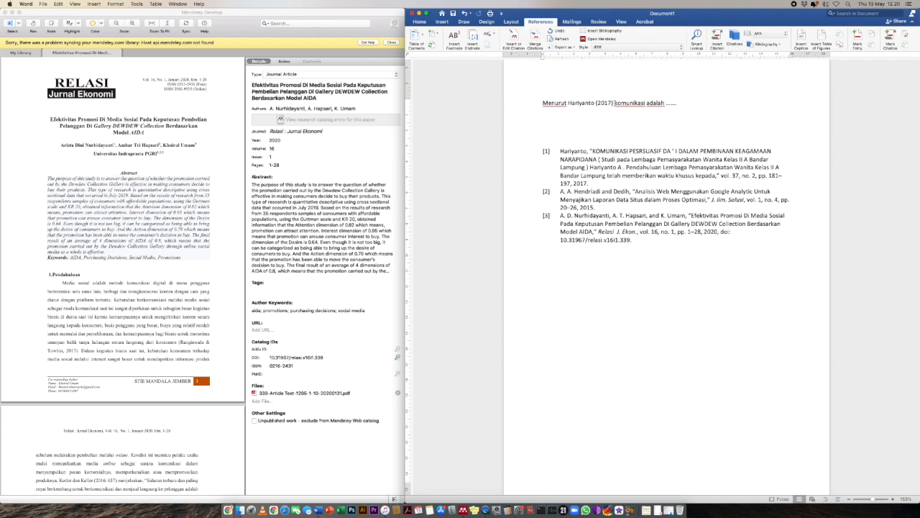
drag(680, 103, 550, 106)
key(BackSpace)
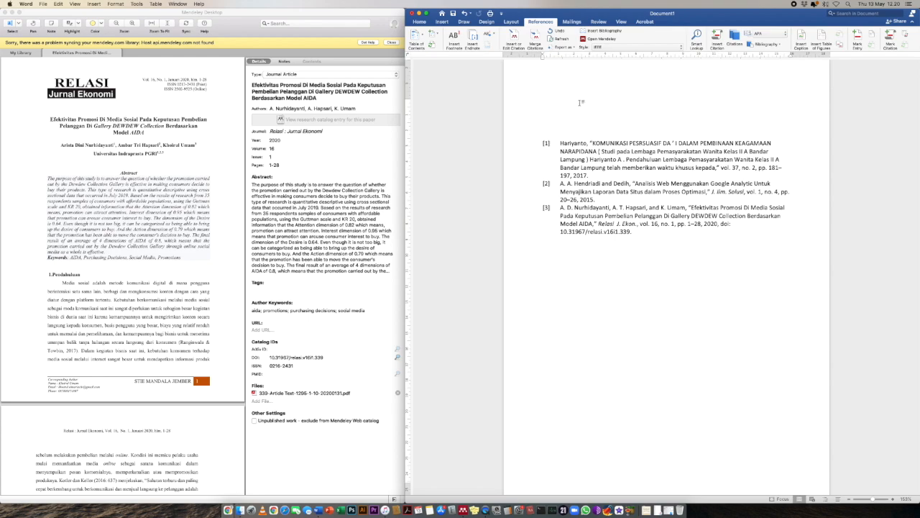
Write "Bla blab la" above the bibliography and cite the 2020 article "Efektivitas Promosi Di Media Sosial" after it
text(ba)
text(la bla bla)
click(513, 39)
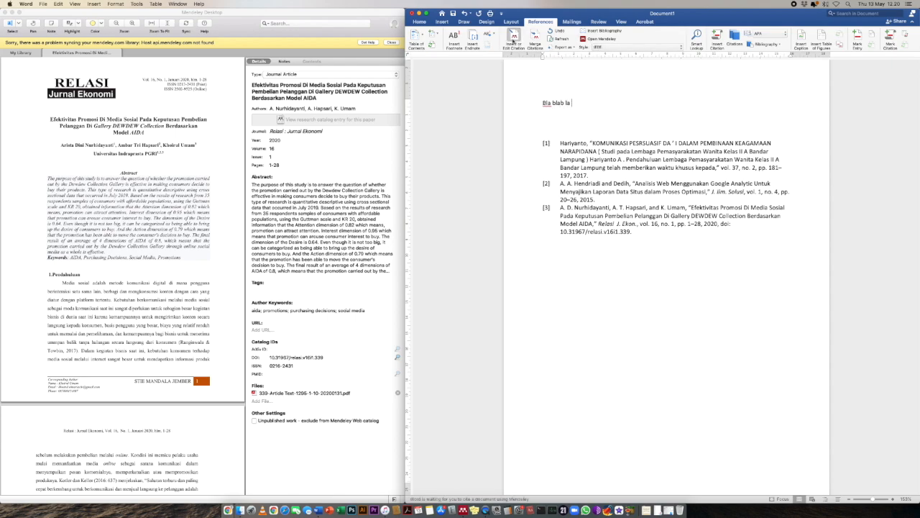
text(nurd)
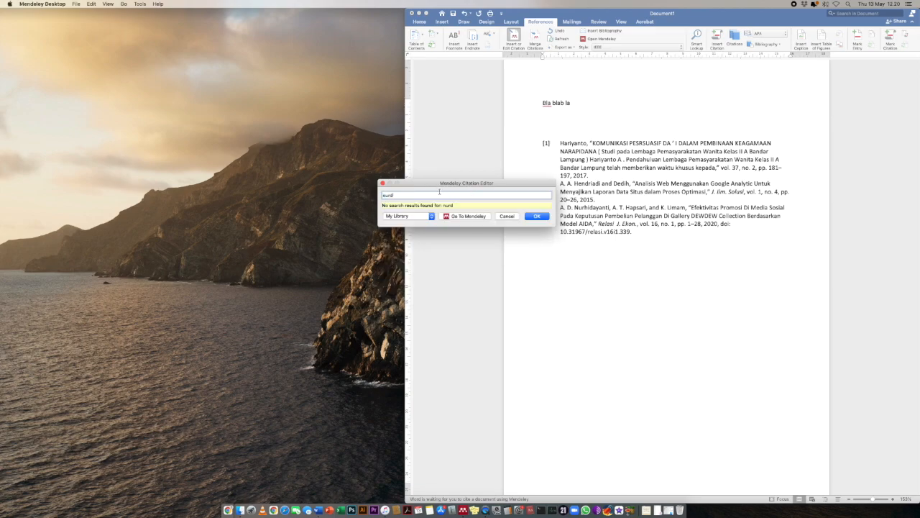
key(BackSpace)
click(436, 213)
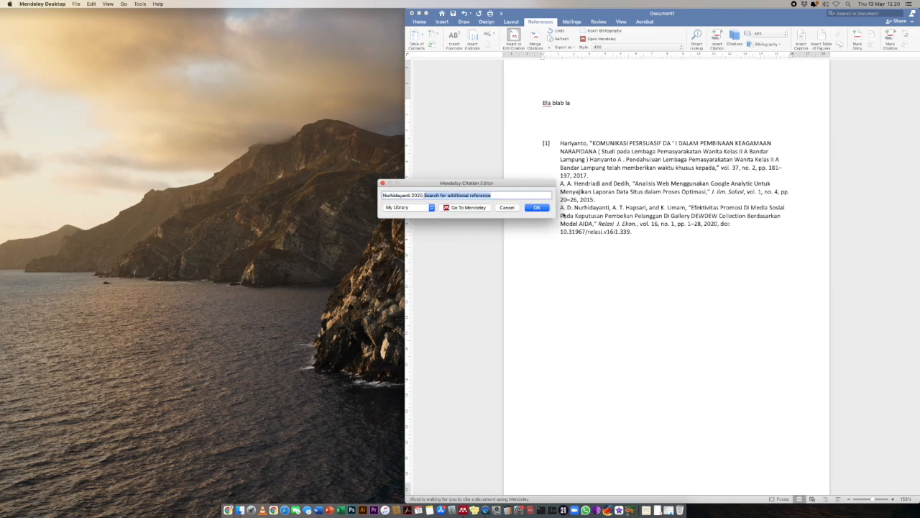
click(537, 207)
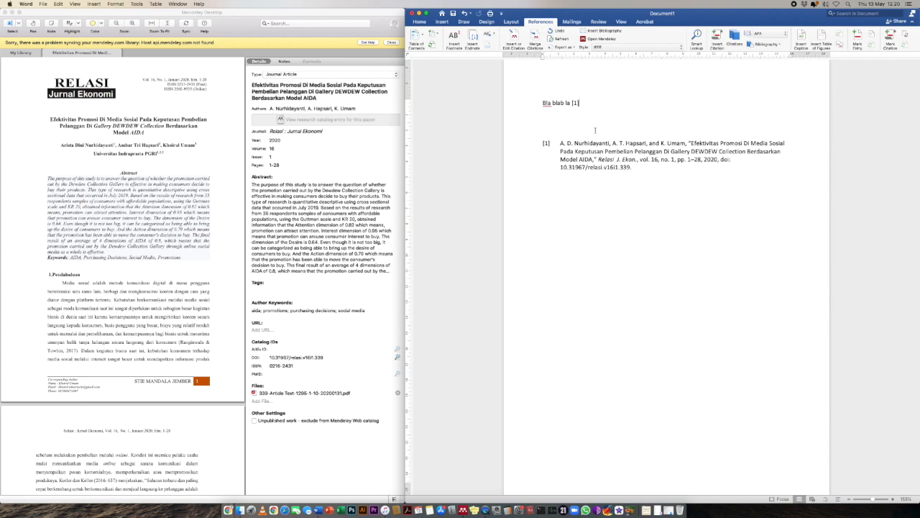
Add a second line reading "Bla bla" and cite the 2017 article "KOMUNIKASI PESRSUASIF DA'I" after it
key(Return)
text(Bla bla)
click(514, 37)
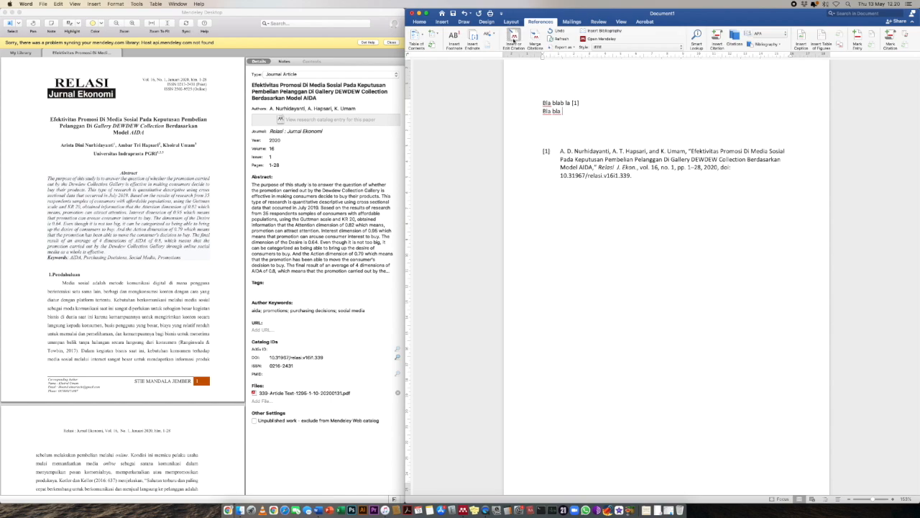
text(hari)
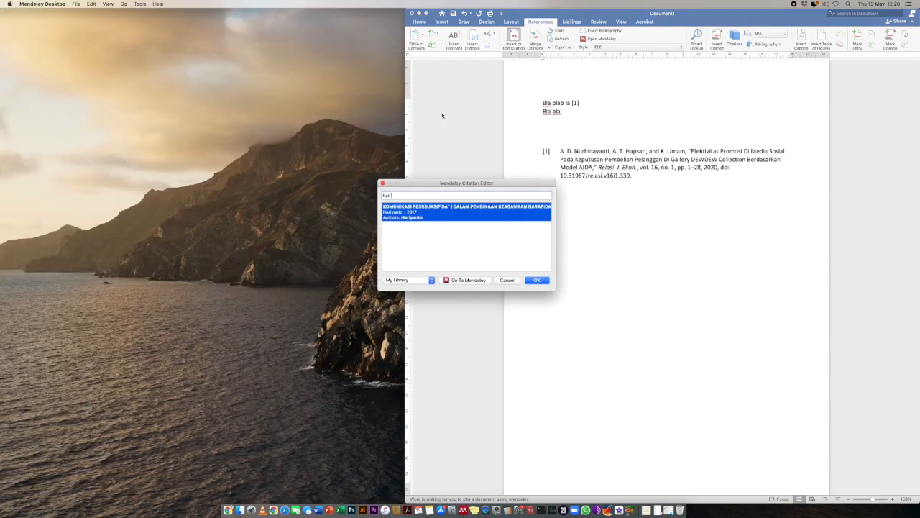
click(536, 279)
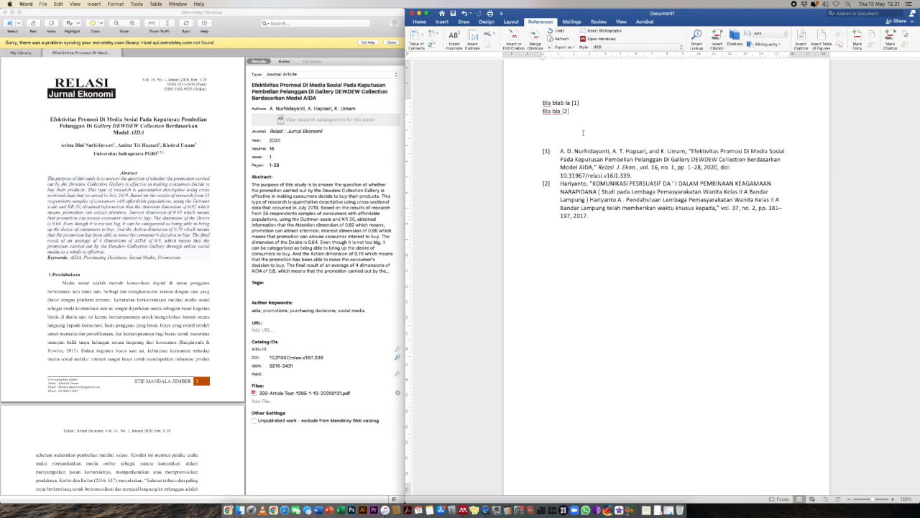
Try the American Sociological Association 6th edition citation style, and set the style to American Psychological Association 7th edition
click(609, 47)
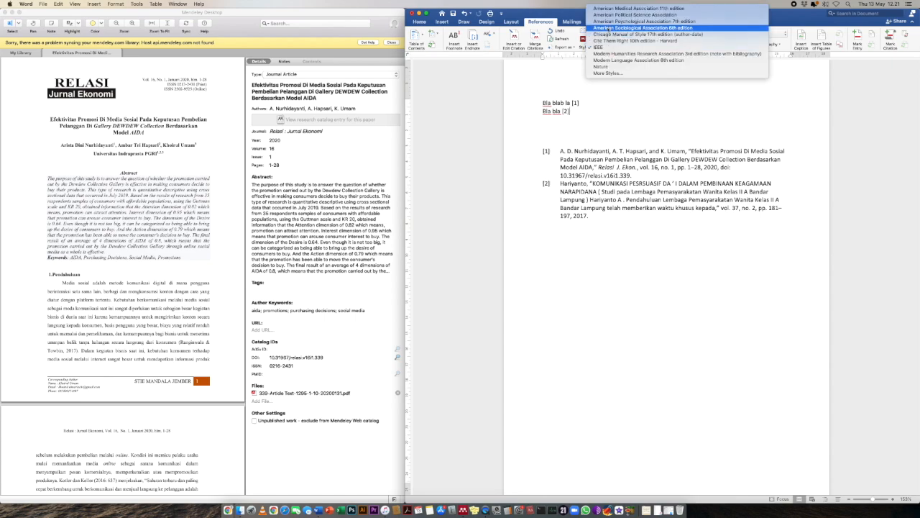
click(608, 28)
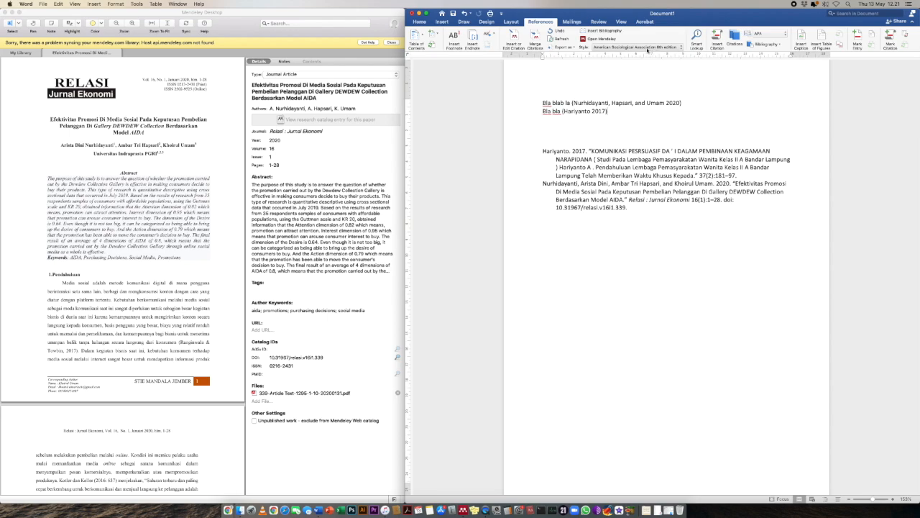
click(617, 49)
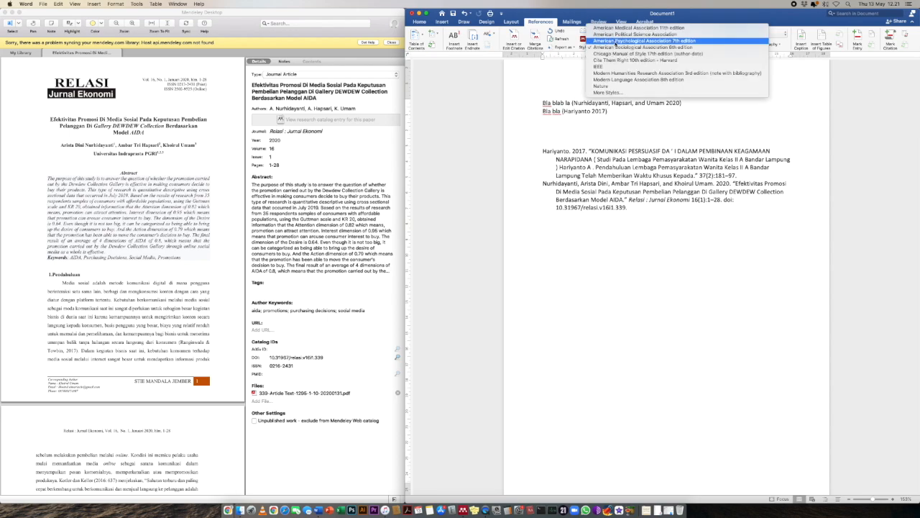
click(615, 41)
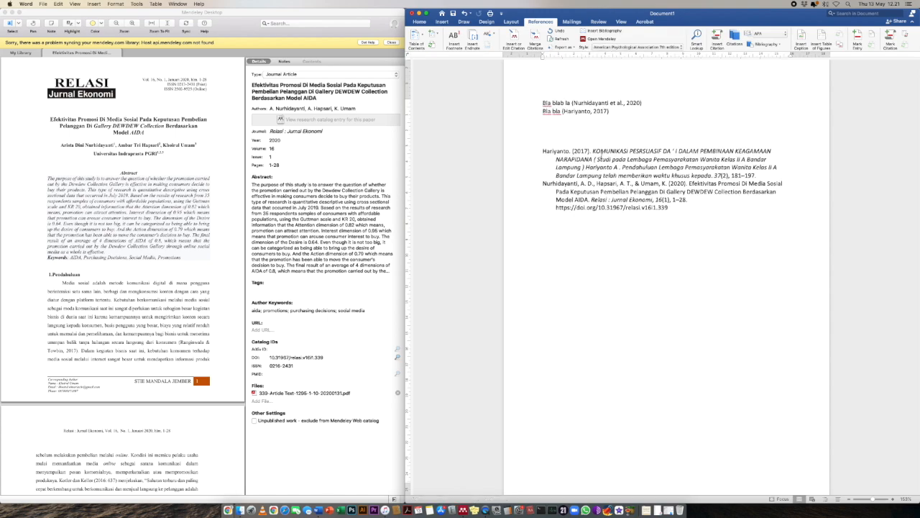